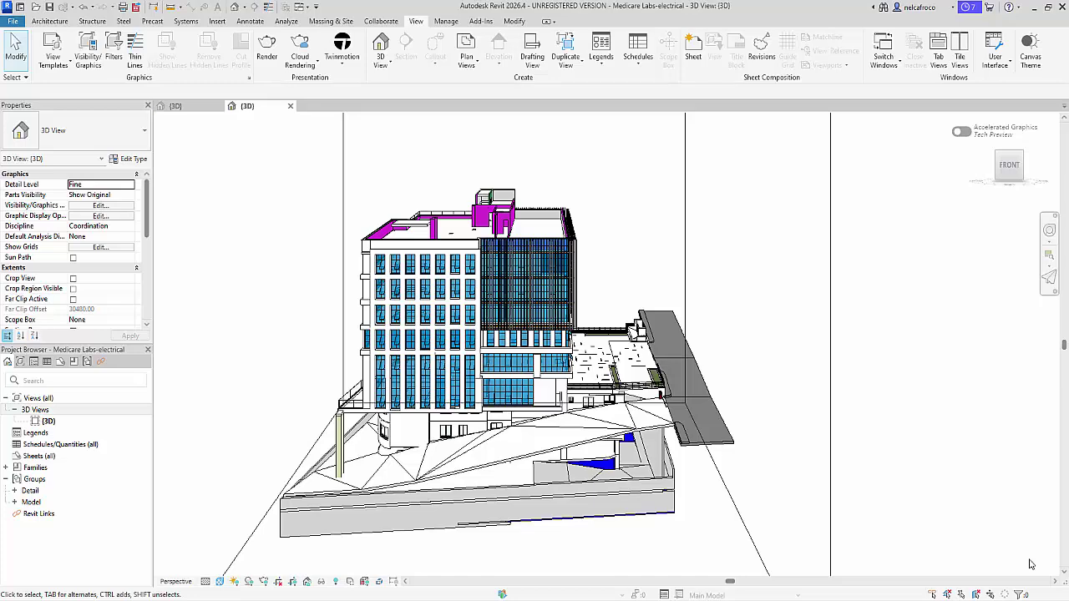
scroll(806, 300, down, 2)
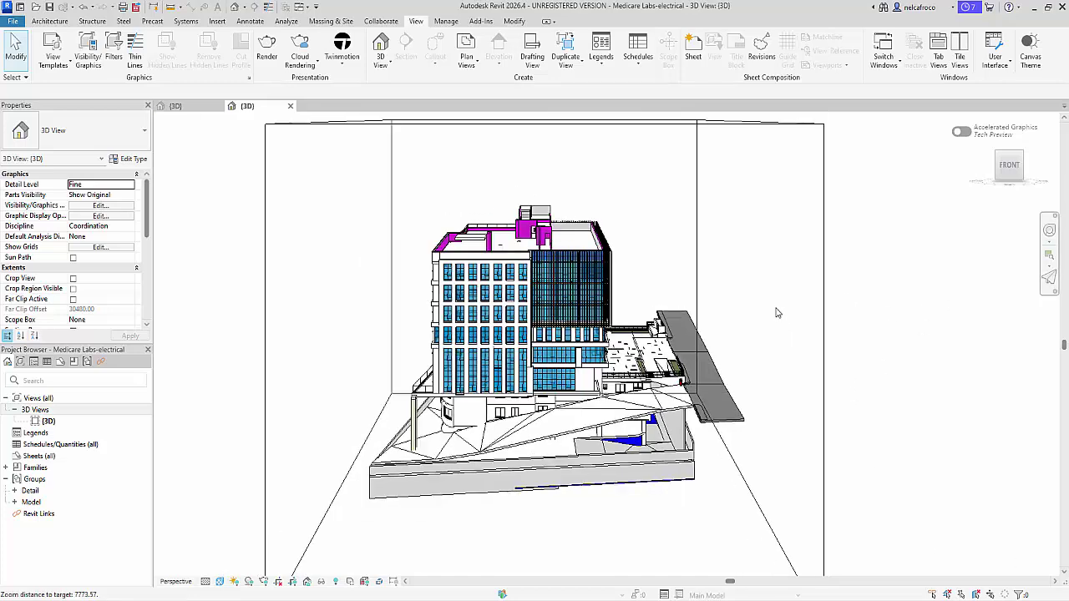
scroll(764, 355, up, 4)
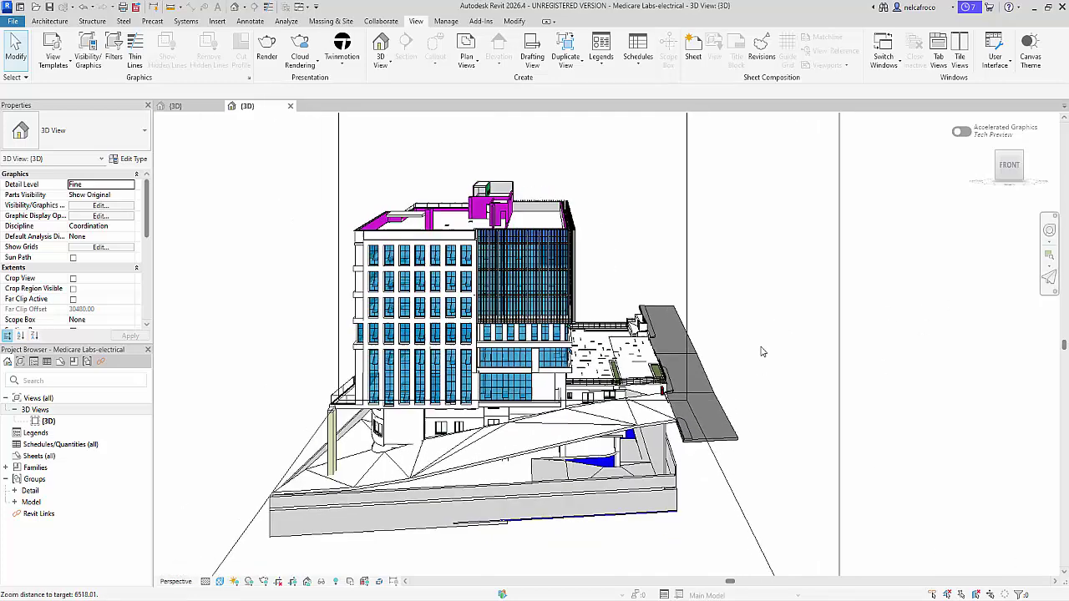
scroll(750, 316, down, 2)
middle_drag(754, 304, 772, 282)
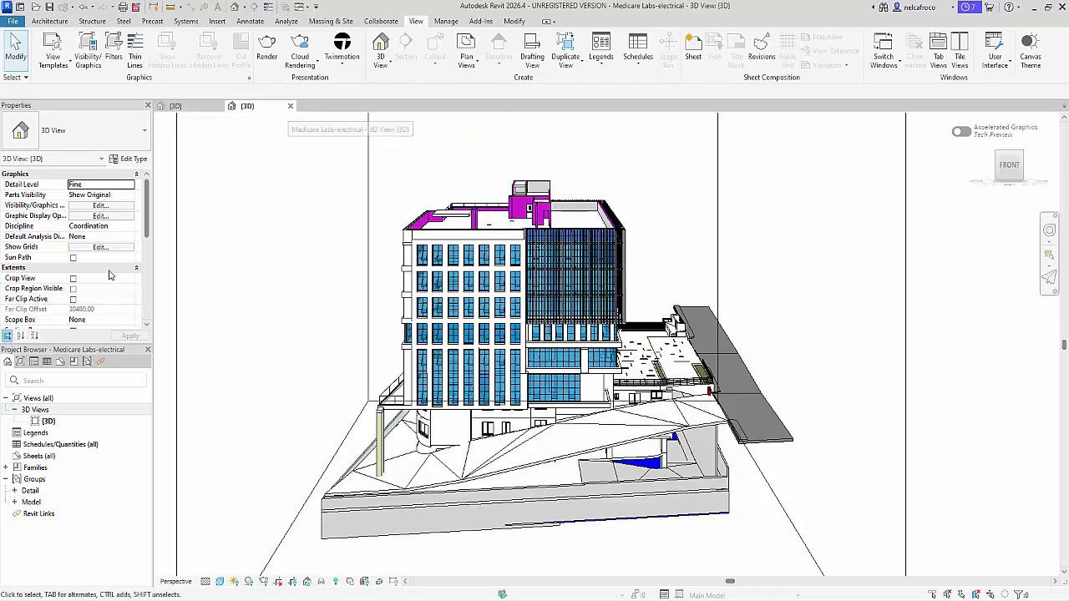
scroll(869, 402, down, 4)
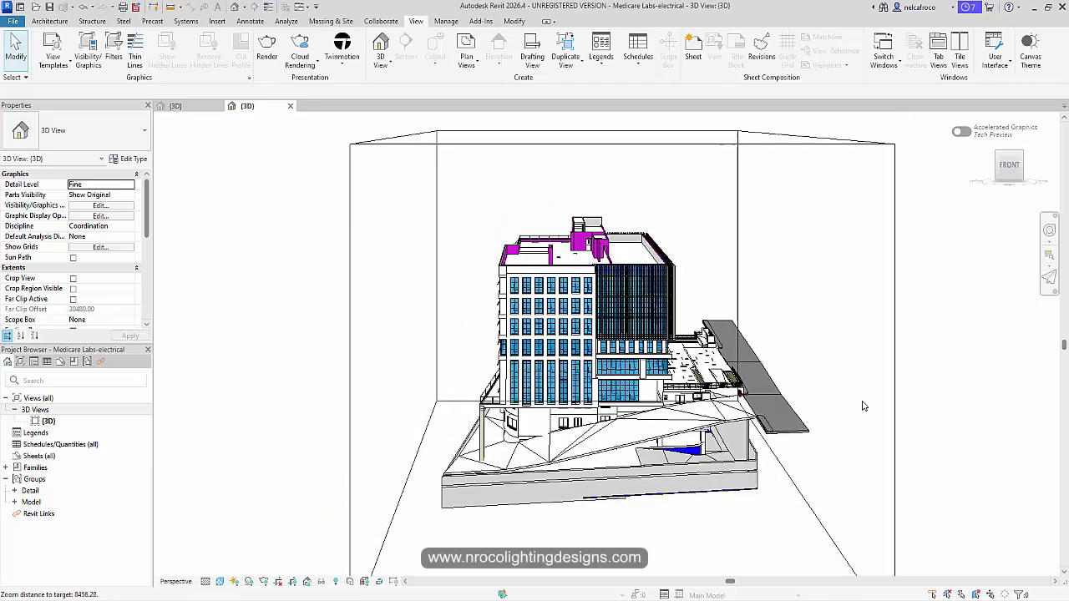
scroll(885, 422, up, 4)
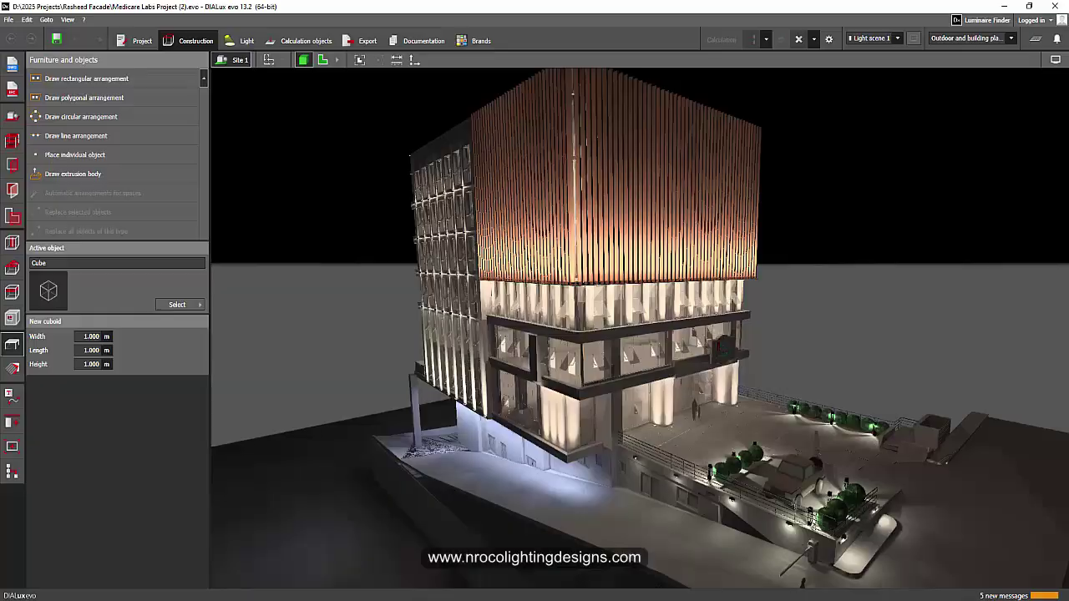
middle_drag(902, 301, 781, 373)
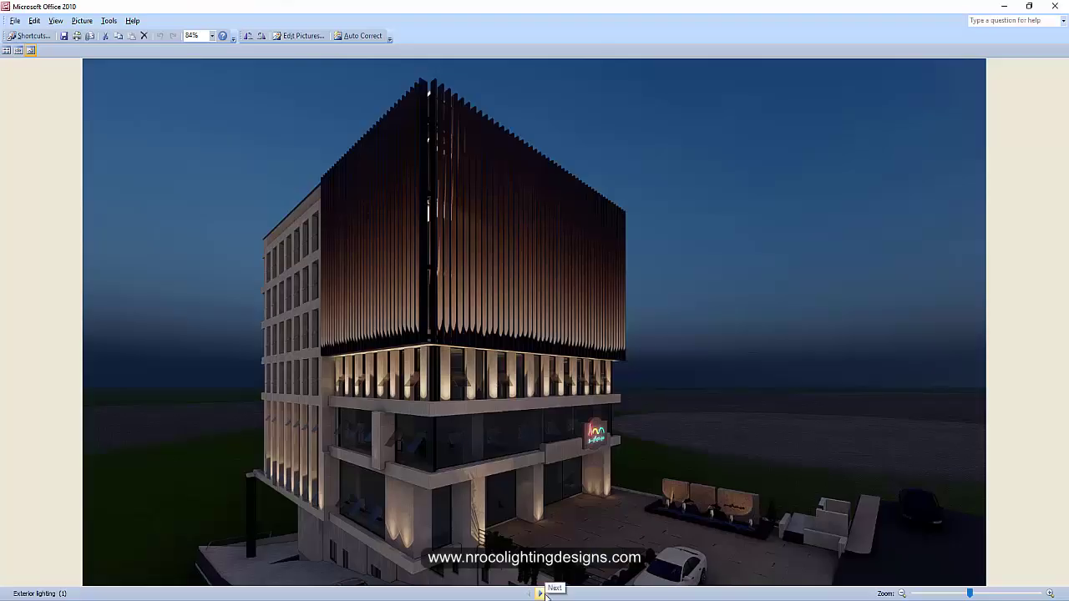
- Look through the exterior lighting renders in the Microsoft Office 2010 picture viewer up to image 6, and go back to the first
click(542, 593)
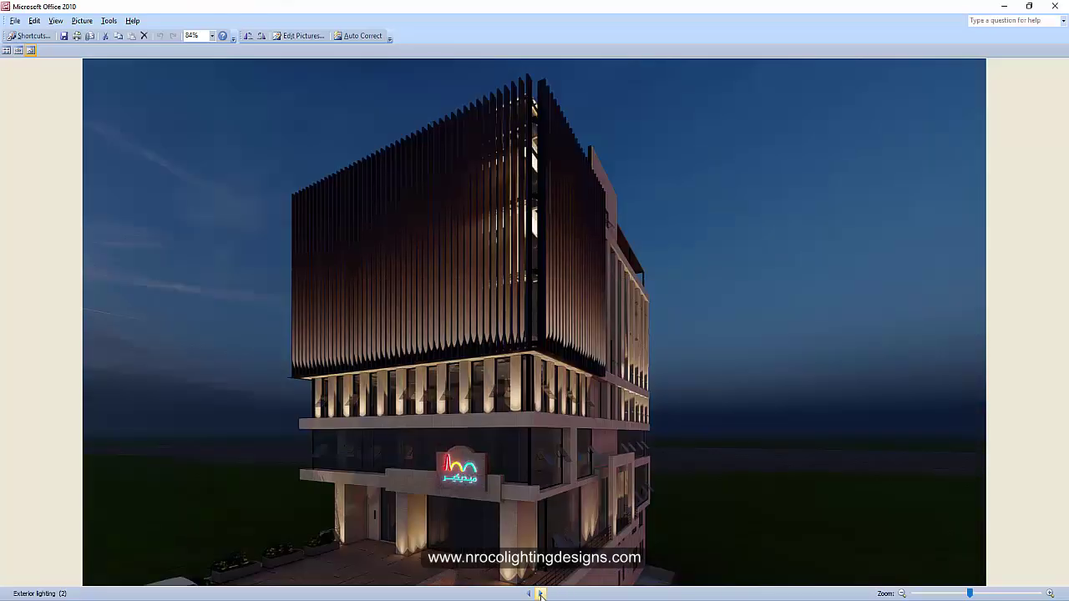
click(541, 594)
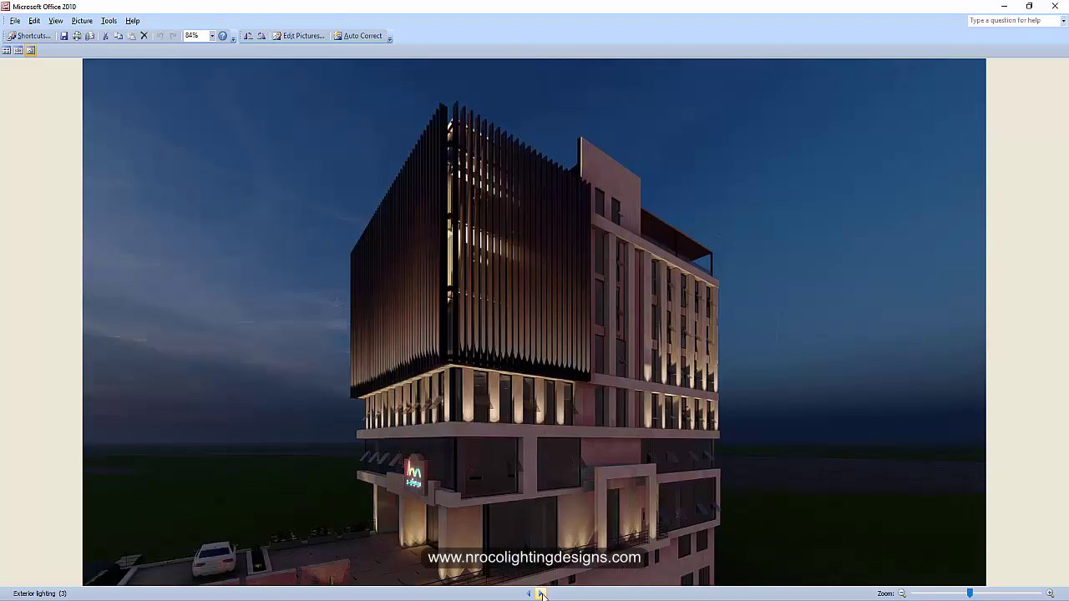
click(542, 594)
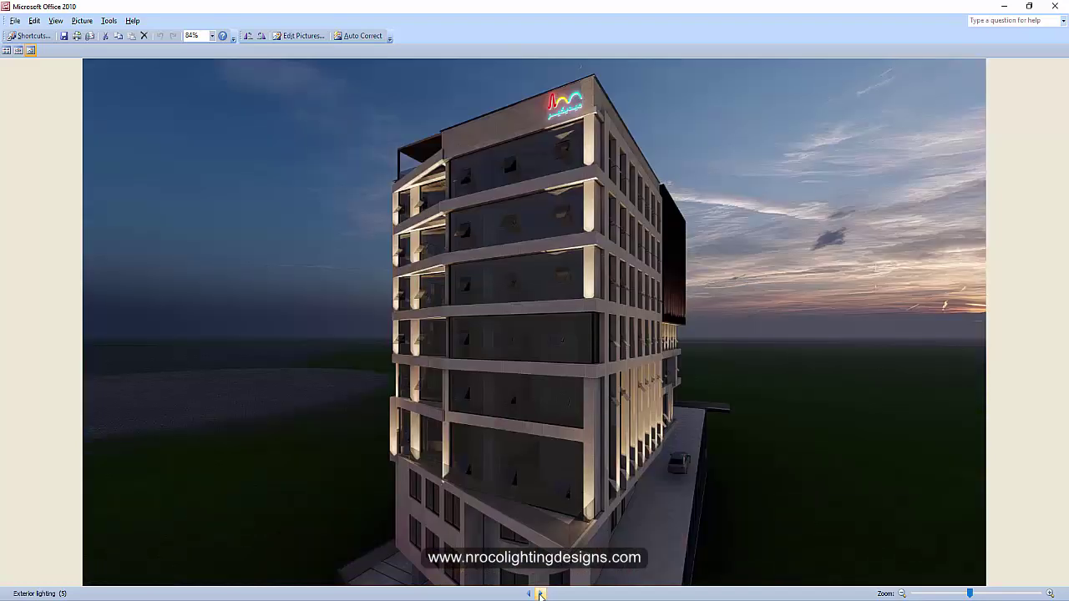
click(542, 594)
click(542, 594)
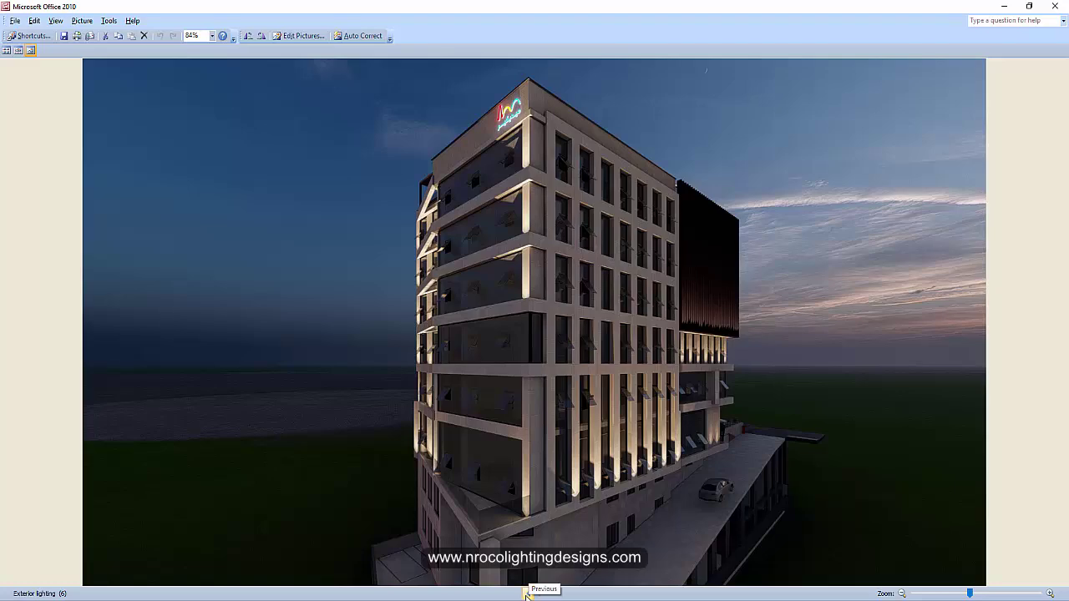
click(527, 594)
click(527, 594)
click(527, 594)
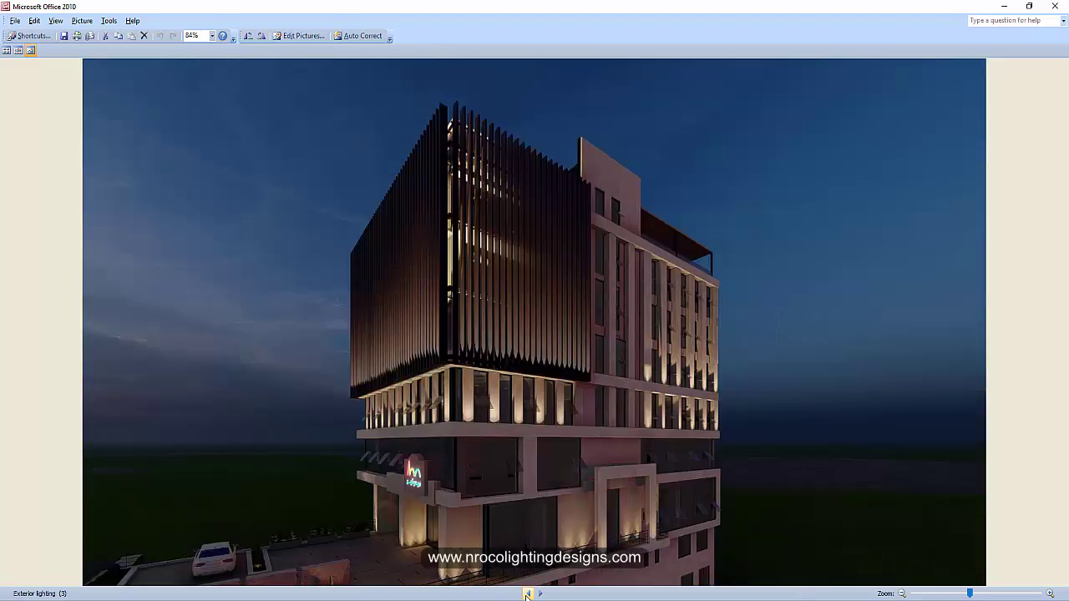
click(527, 594)
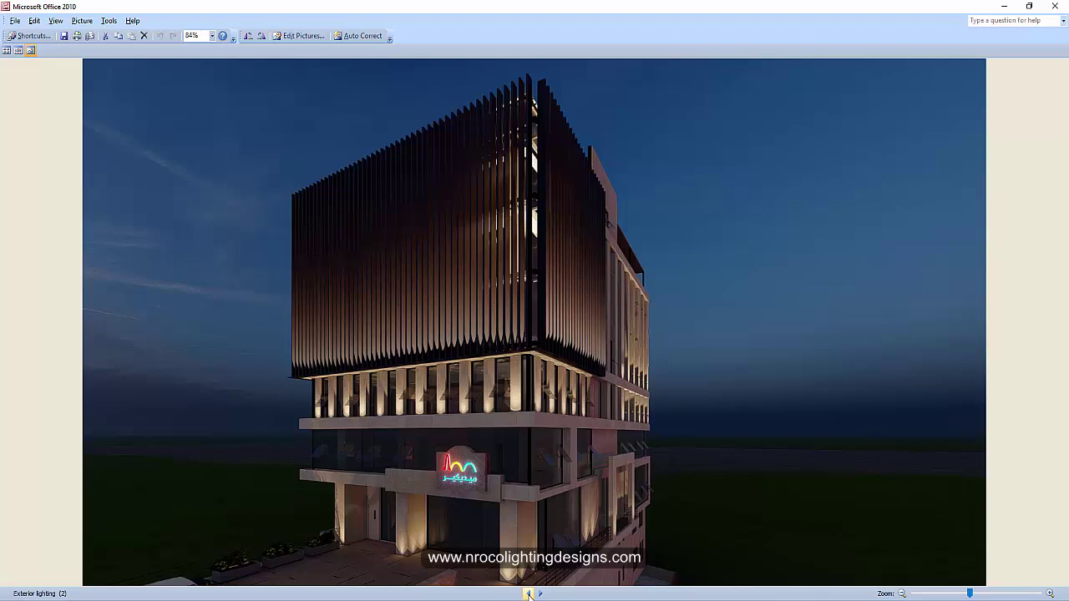
click(527, 594)
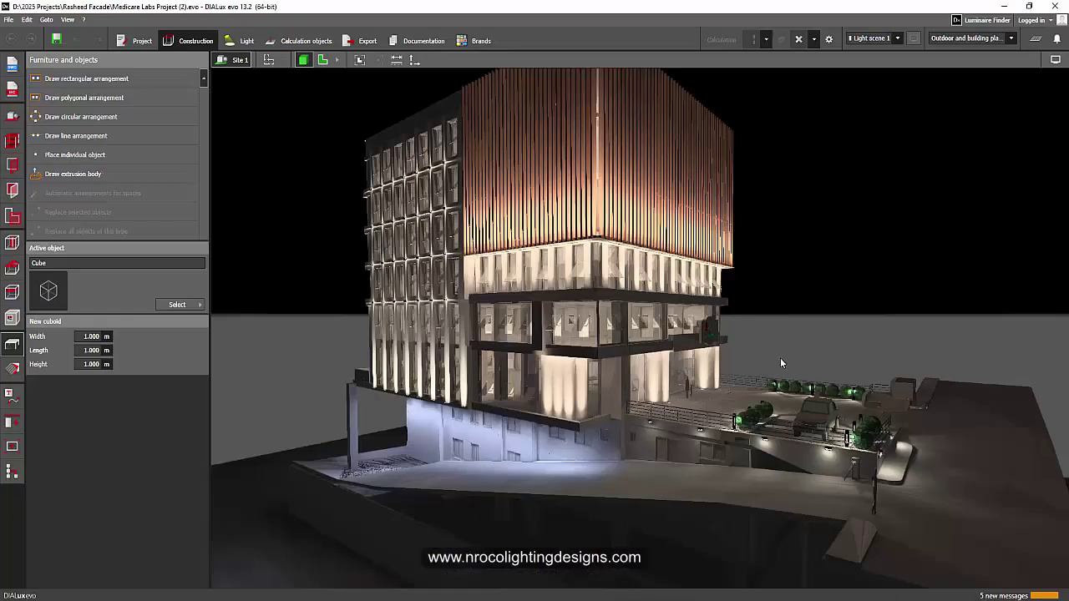
- Switch to DIALux evo and select the row of Lador 3 floodlights at the base of the vertical fins to inspect it
right_drag(780, 357, 669, 334)
scroll(649, 251, up, 3)
right_drag(646, 259, 619, 291)
scroll(596, 353, up, 5)
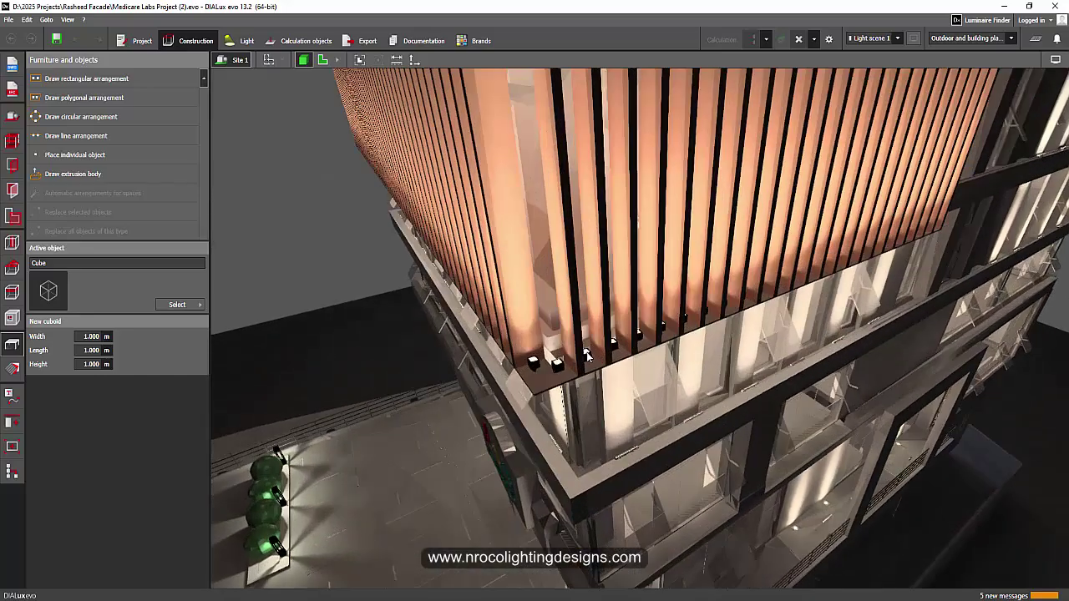
click(588, 357)
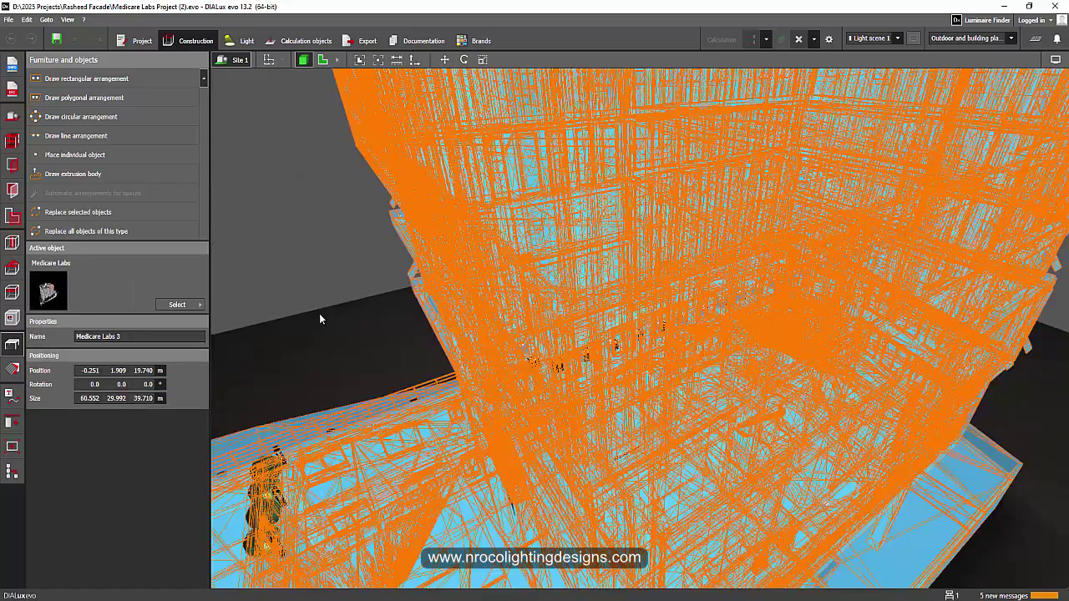
click(296, 209)
click(616, 347)
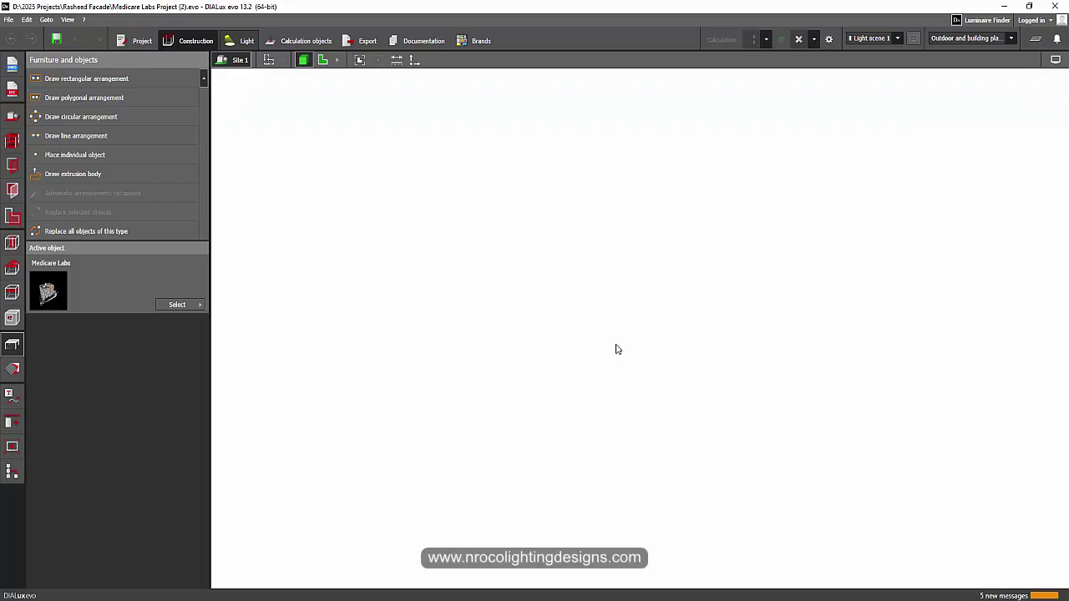
click(583, 362)
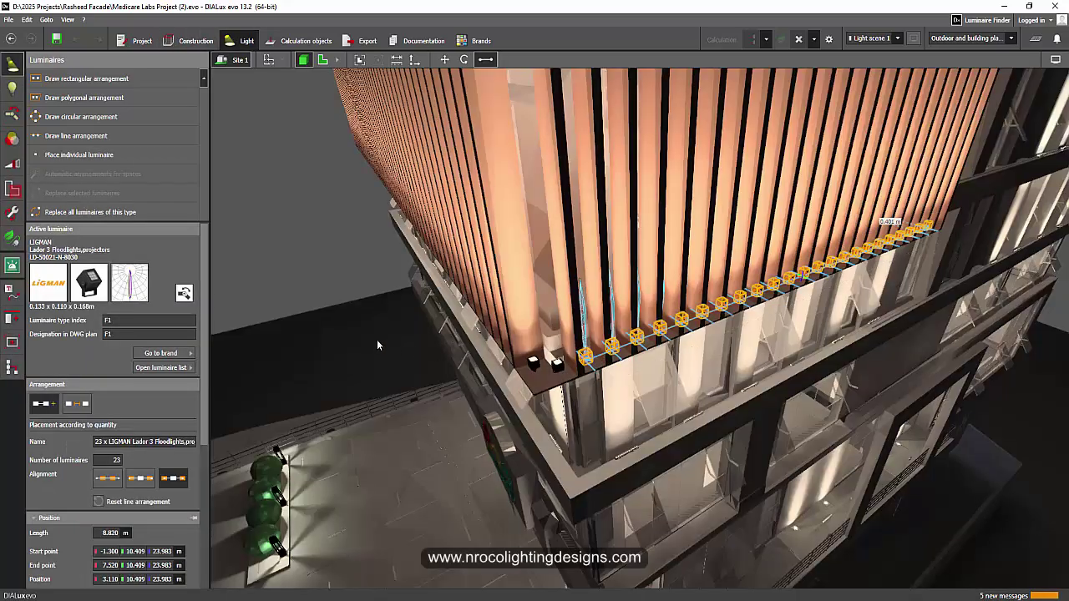
- Inspect the row of Aldo 6 surface facade luminaires on the ledge below the vertical fins
mouse_move(376, 341)
right_down()
mouse_move(349, 339)
mouse_move(371, 342)
mouse_move(381, 326)
right_up()
scroll(663, 386, up, 2)
scroll(650, 390, up, 3)
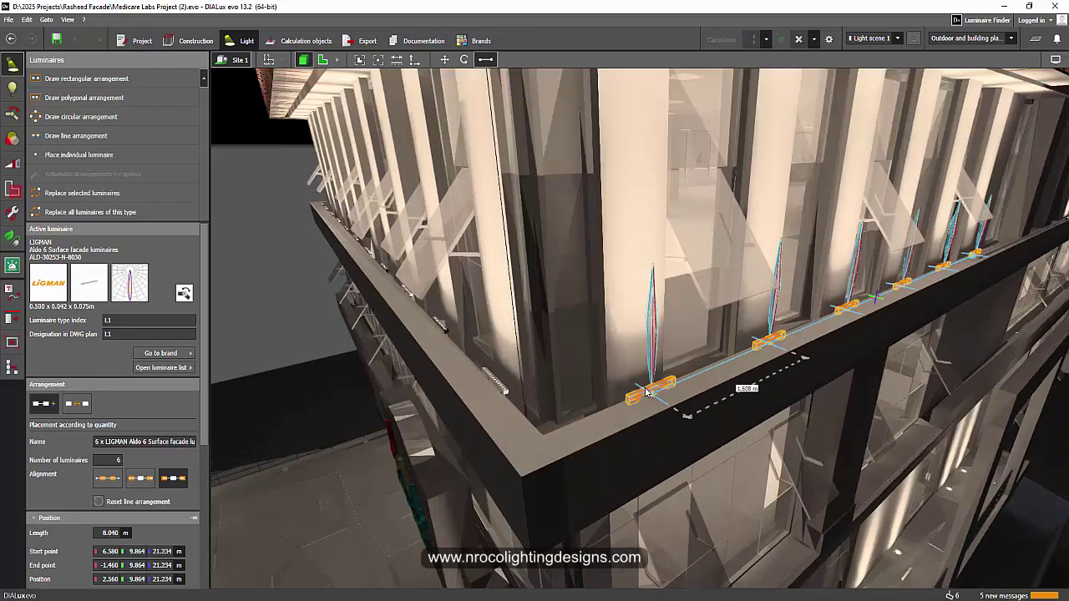
right_drag(392, 395, 376, 367)
- Inspect the Harrier 4 in-ground luminaires at the entrance columns and the Capsule 5 wall luminaires around the raised forecourt
scroll(699, 457, up, 3)
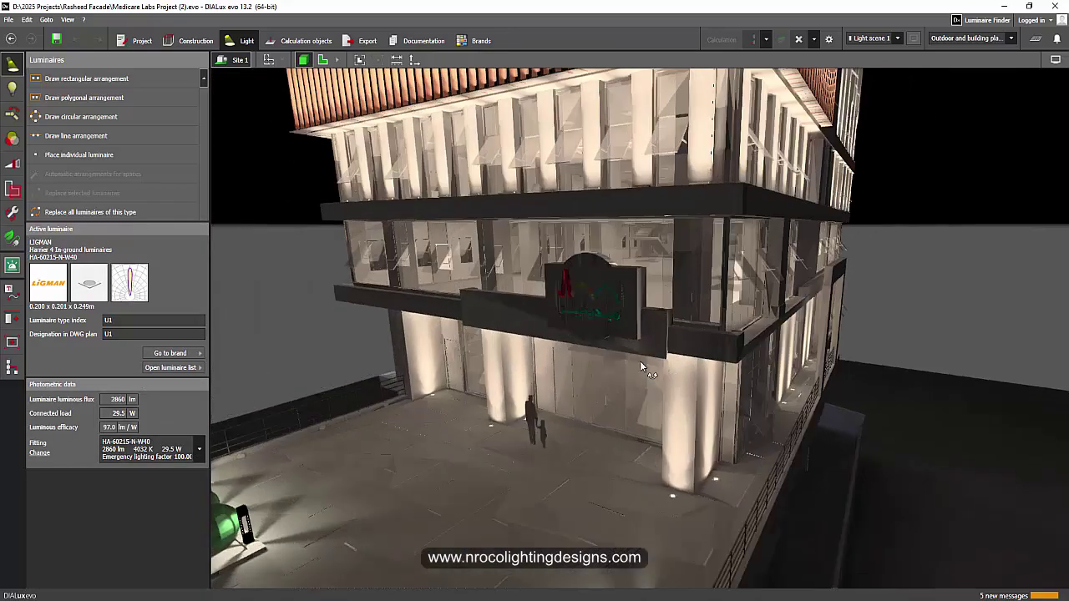
right_drag(640, 361, 625, 429)
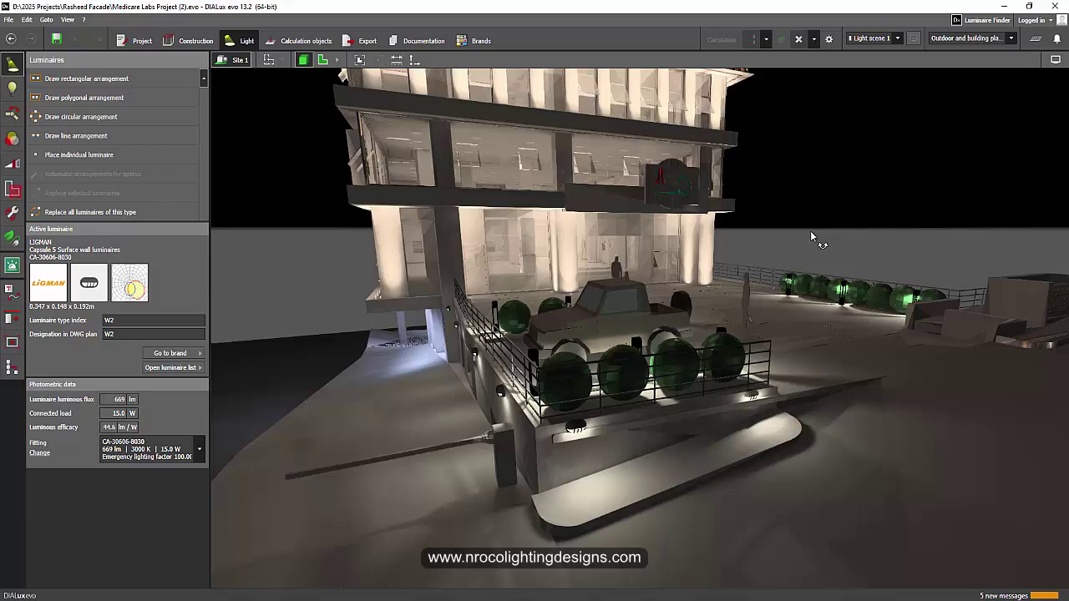
right_drag(810, 231, 553, 338)
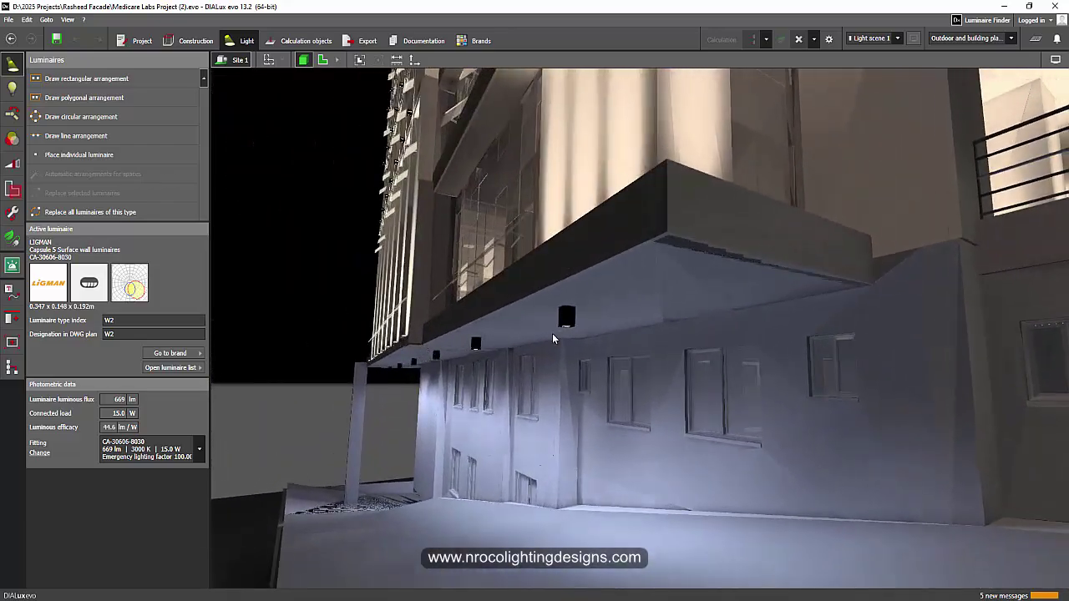
- Inspect the Tango 34 exterior downlights under the side overhang, clear the selection, and bring the windowed side facade into view
click(551, 344)
click(331, 249)
scroll(350, 215, down, 3)
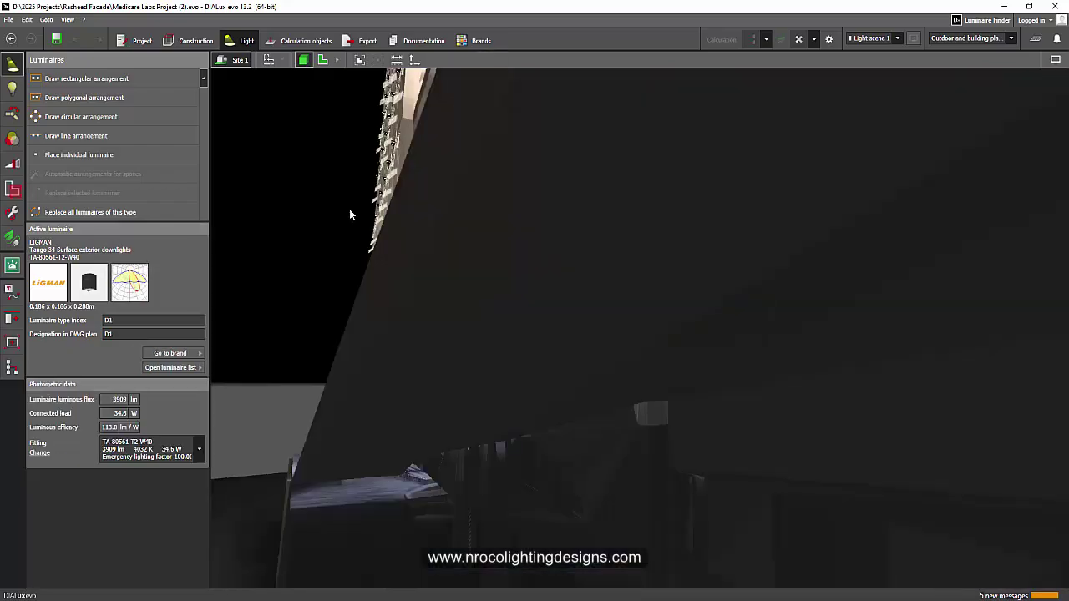
right_drag(416, 317, 480, 368)
middle_drag(532, 318, 636, 320)
right_drag(637, 320, 606, 535)
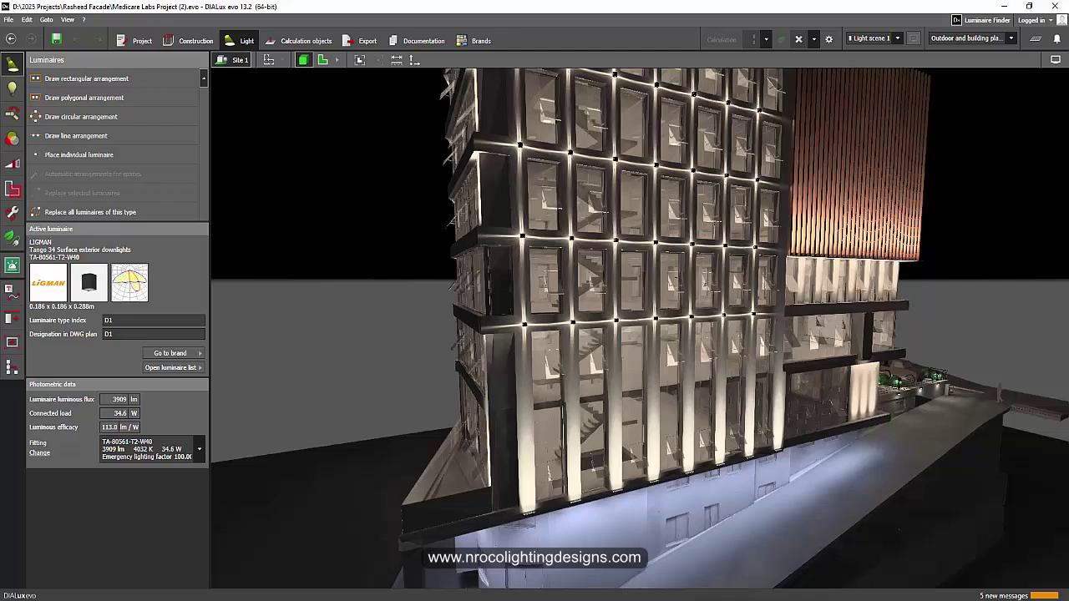
- Switch to the picture viewer and go through the exterior lighting renders from the first image to compare the windowed facade
click(644, 596)
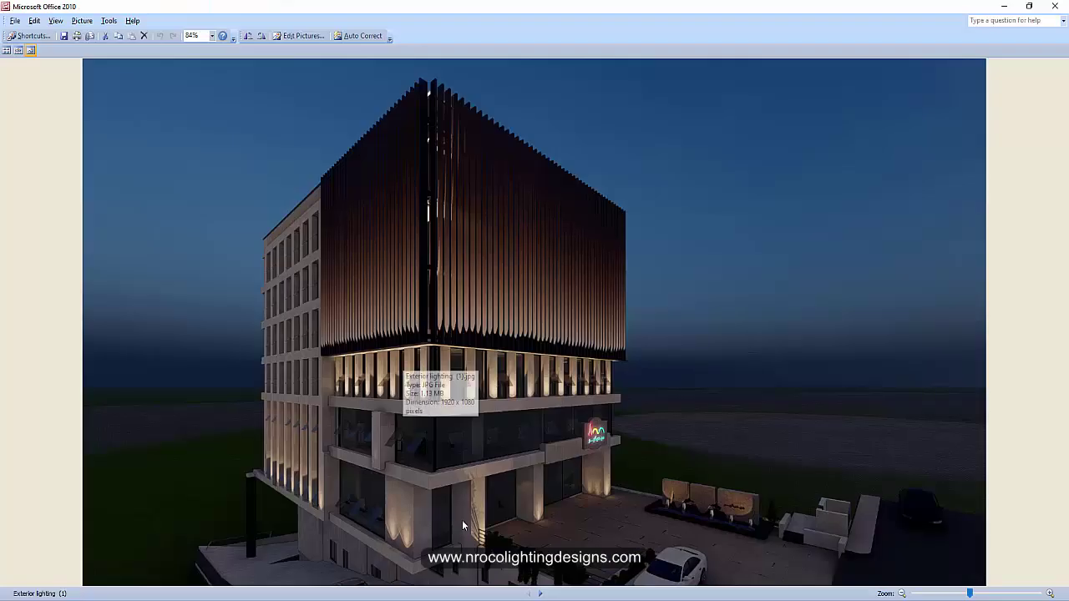
click(541, 594)
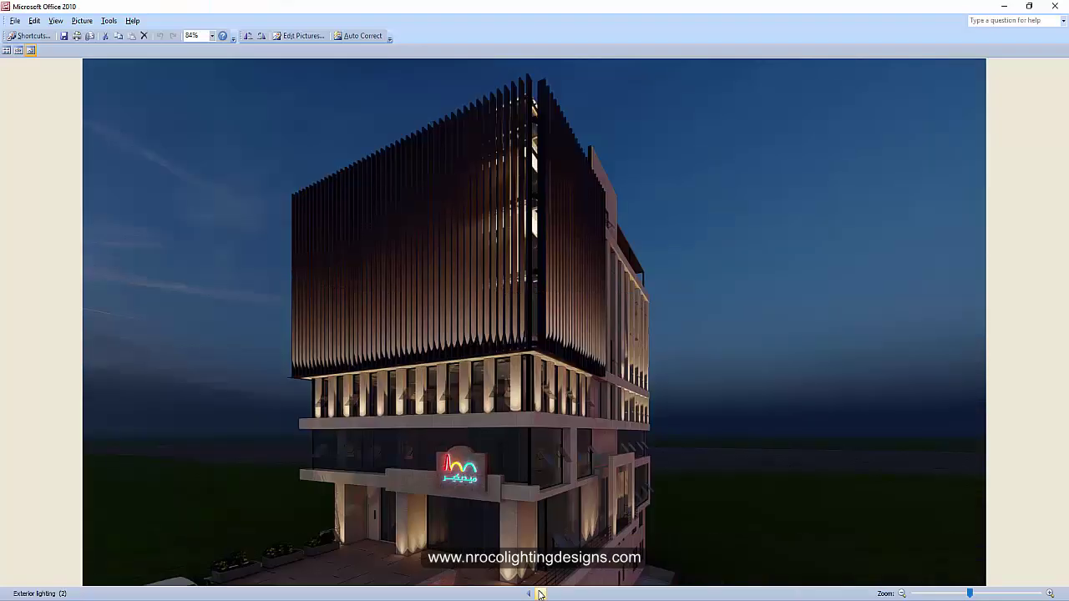
click(541, 594)
click(540, 593)
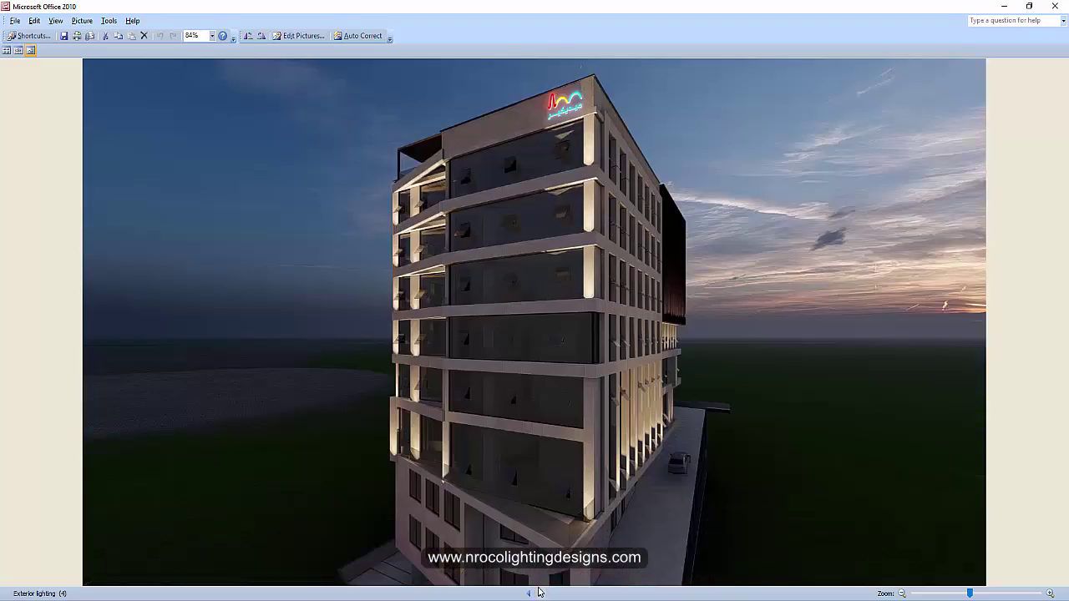
click(540, 594)
click(541, 594)
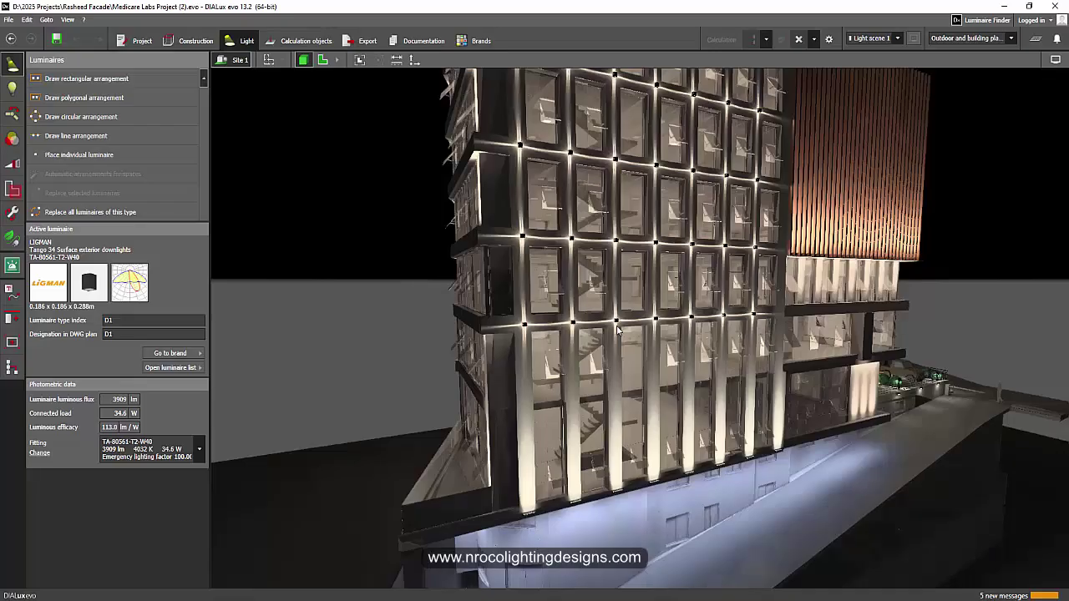
- Return to DIALux evo, select a row of Matrix 12 surface facade luminaires on the windowed facade to inspect it, and clear the selection
scroll(452, 314, up, 5)
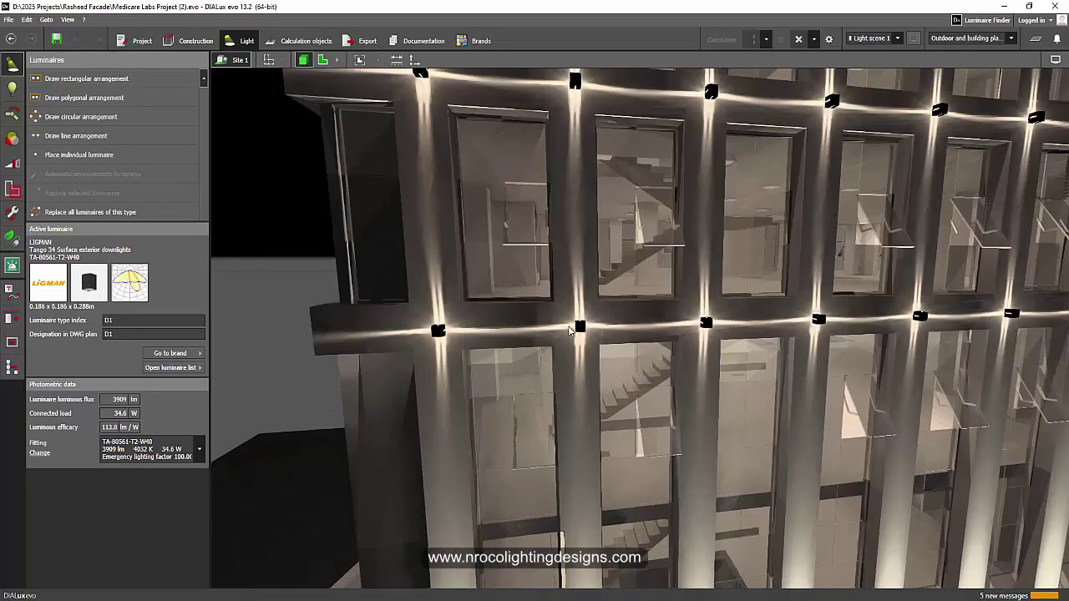
click(582, 328)
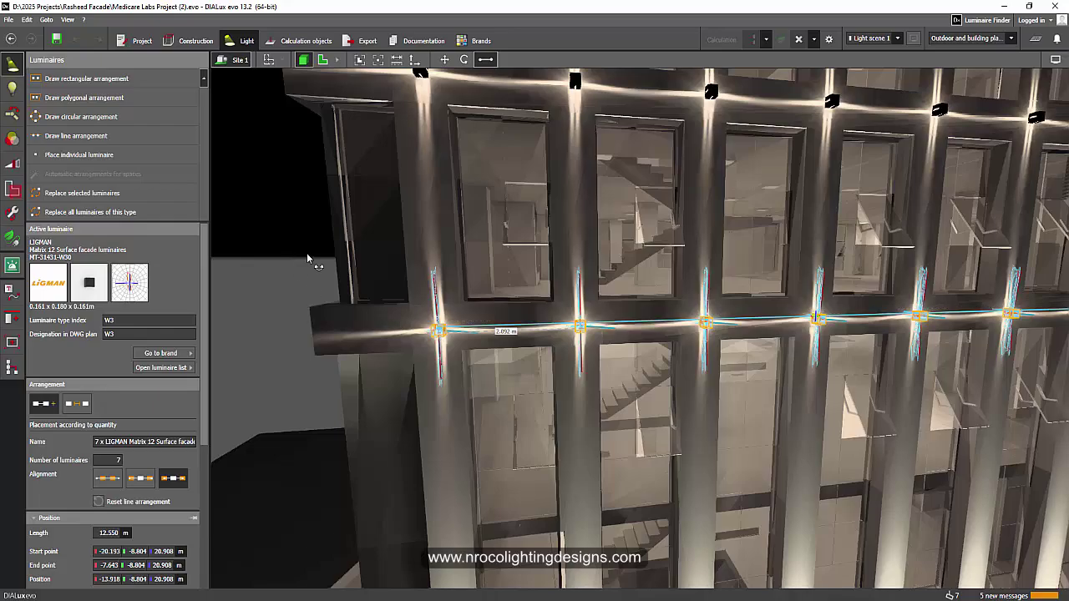
scroll(310, 255, down, 6)
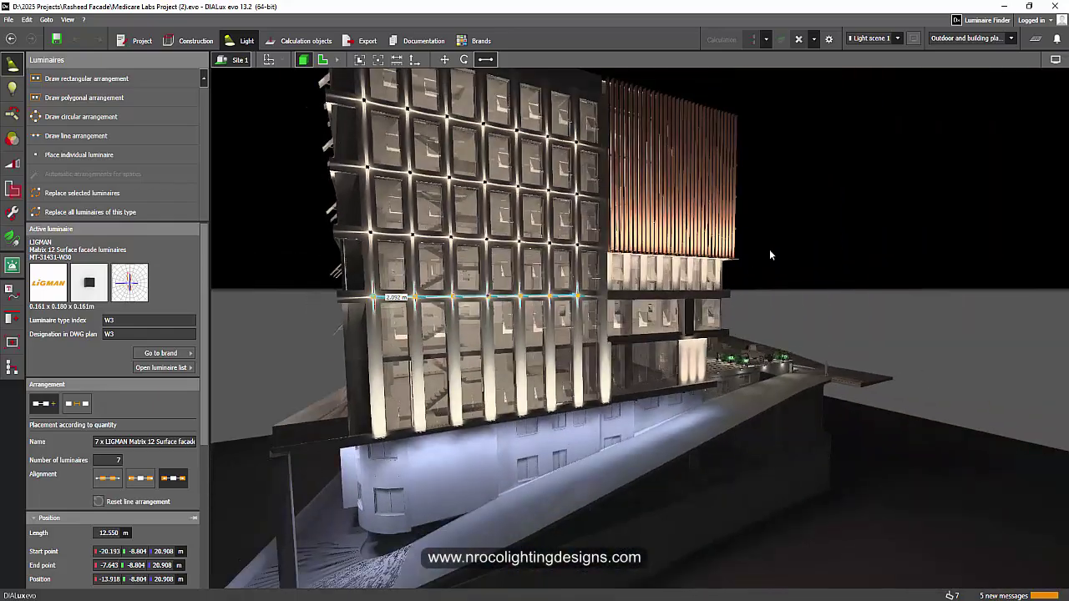
click(742, 260)
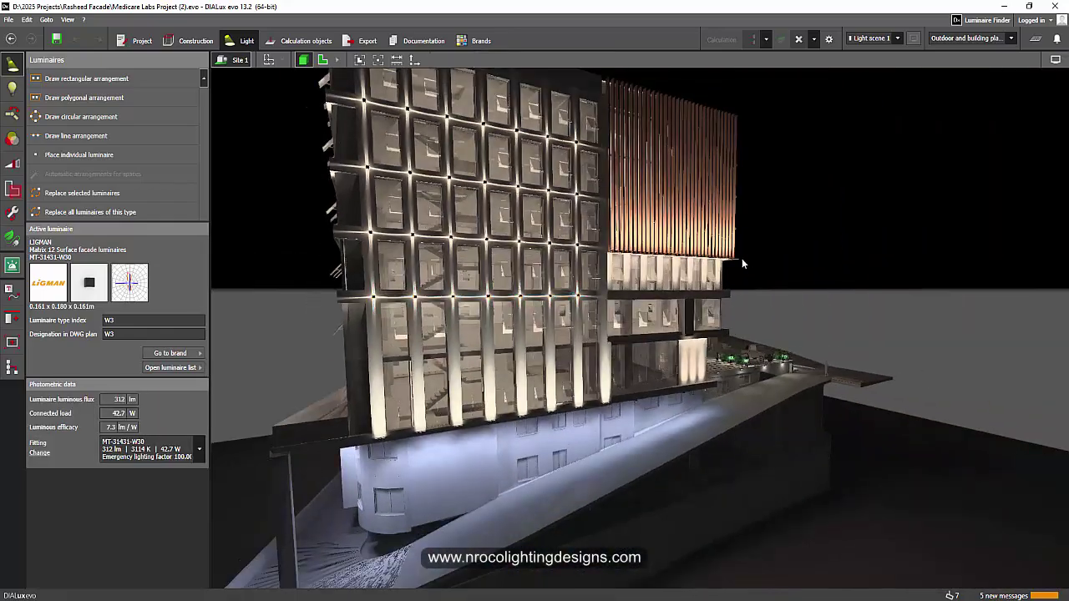
- Examine the light effect of the Matrix 12 luminaires on the windowed facade from the building corner, close up and at a distance
right_drag(742, 261, 697, 263)
middle_drag(396, 378, 488, 368)
right_drag(487, 368, 515, 389)
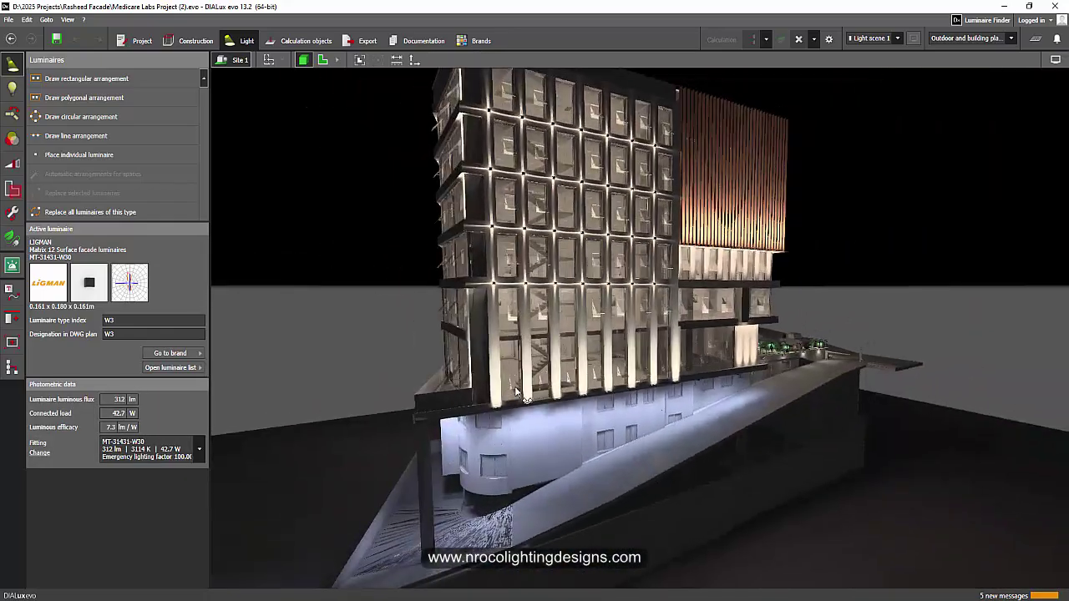
scroll(514, 386, up, 5)
scroll(492, 435, down, 5)
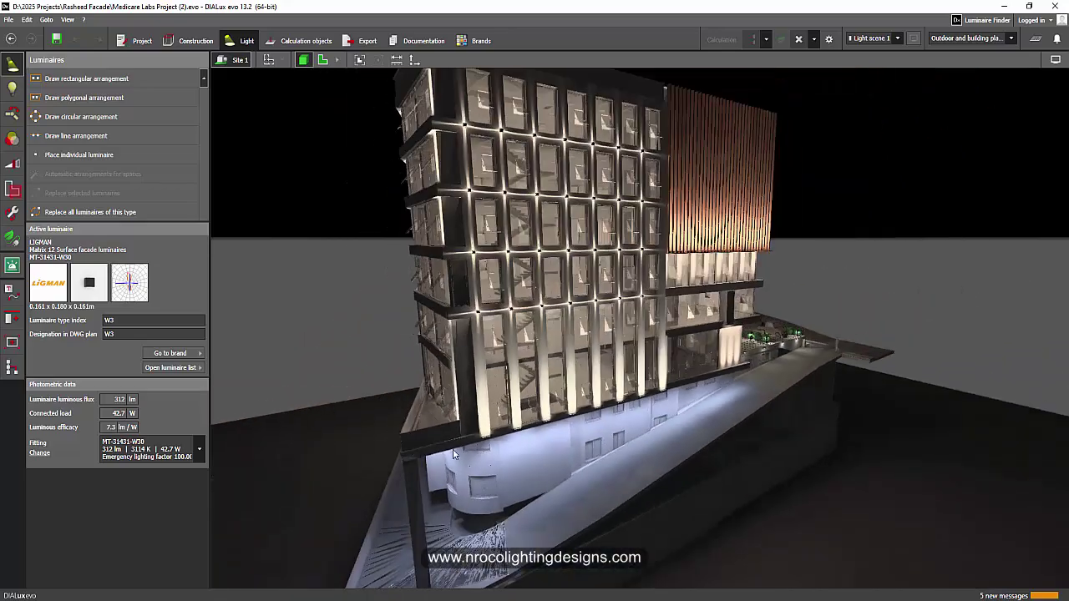
scroll(449, 414, up, 5)
scroll(492, 305, up, 3)
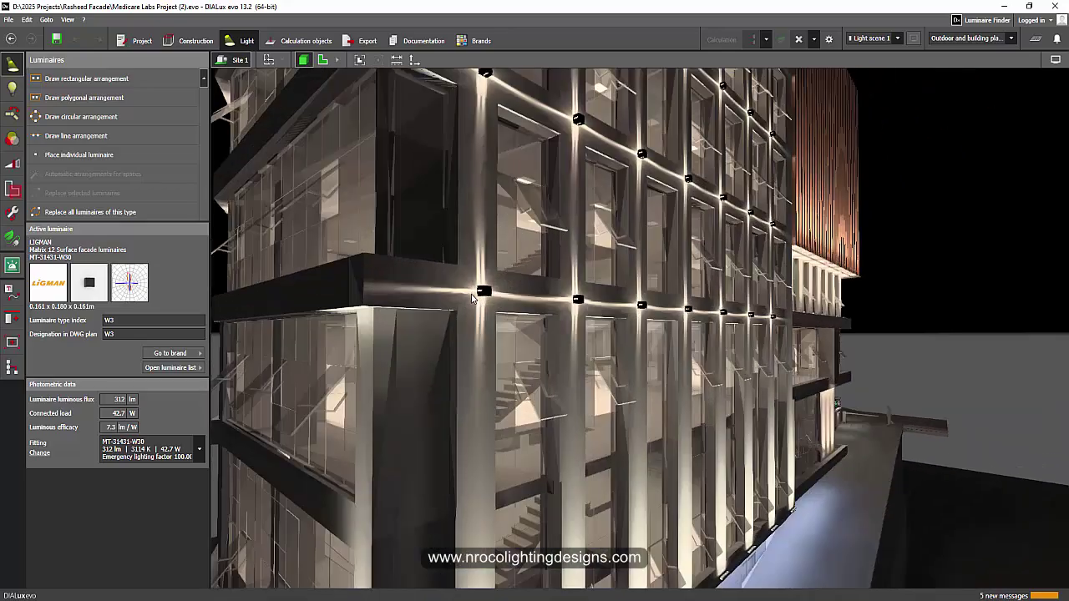
scroll(502, 378, down, 3)
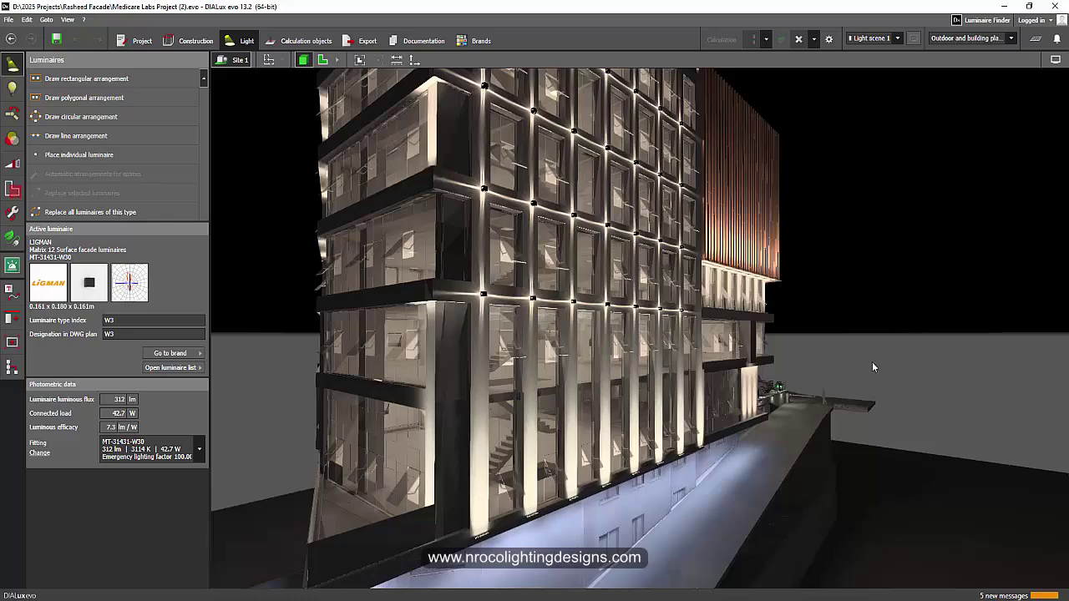
- Examine the floor-mounted luminaires at the base of the windowed facade close up, and bring the glazed end facade into view
right_drag(872, 362, 859, 338)
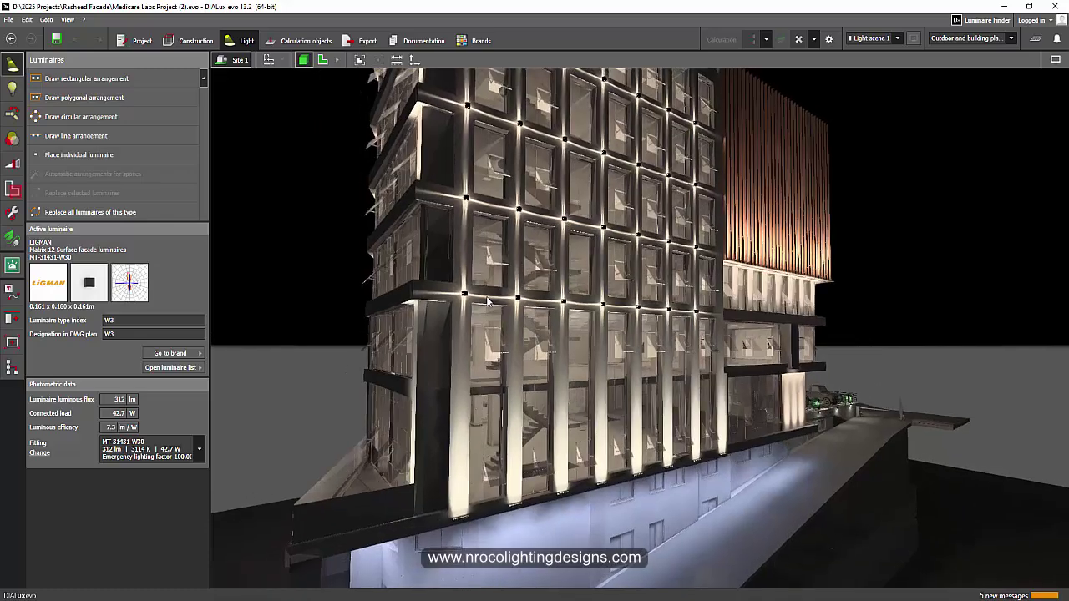
drag(408, 422, 612, 534)
scroll(611, 537, up, 5)
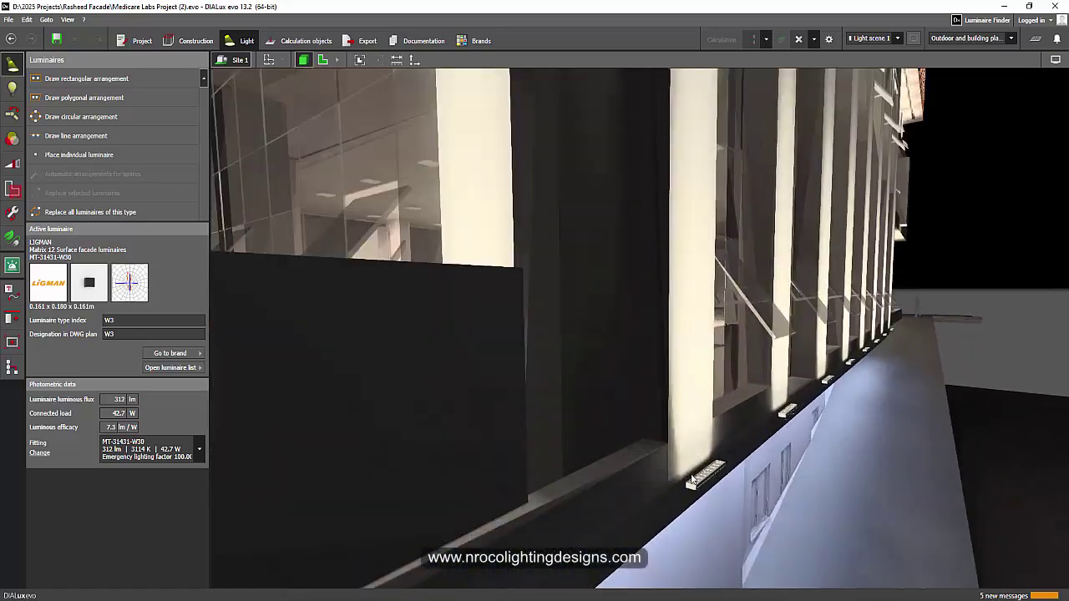
scroll(688, 499, down, 3)
scroll(708, 455, down, 3)
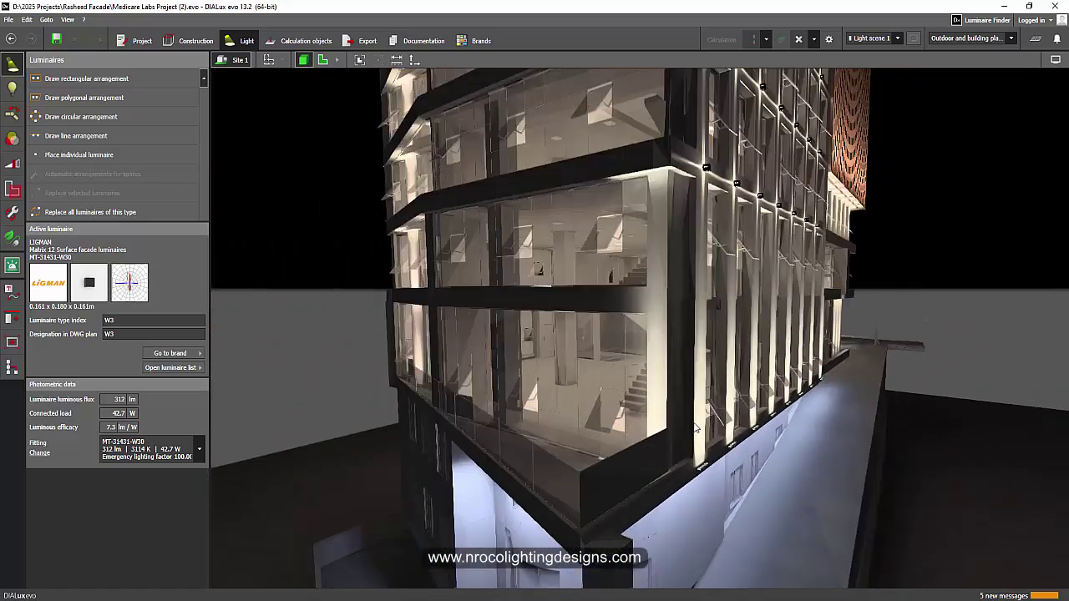
scroll(687, 415, down, 3)
drag(584, 373, 660, 375)
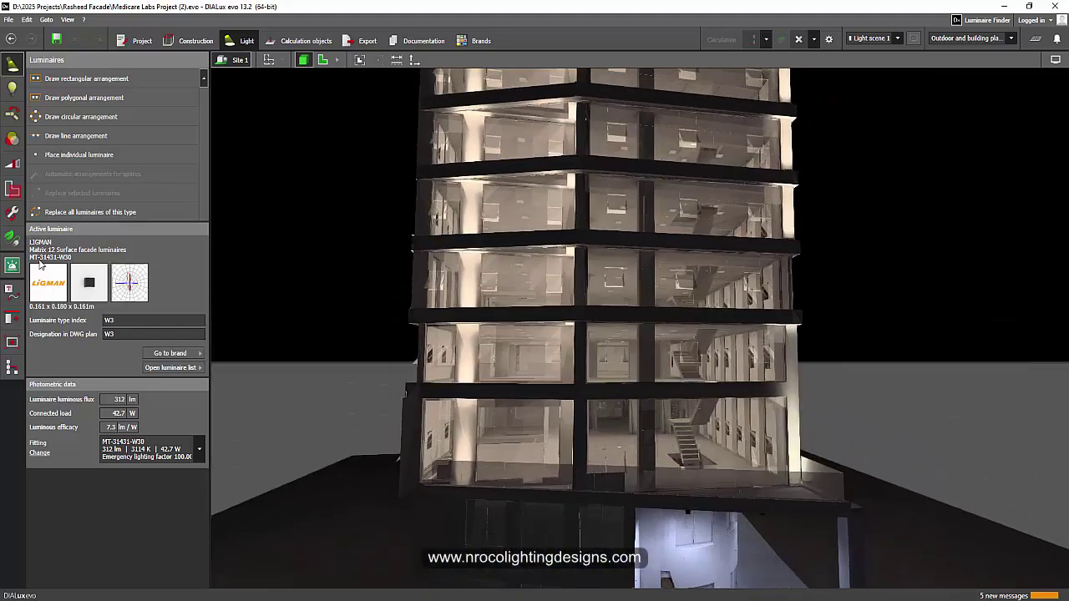
- Open the light scene settings for Light scene 1 and examine the interior glow through the glazed end facade
click(13, 213)
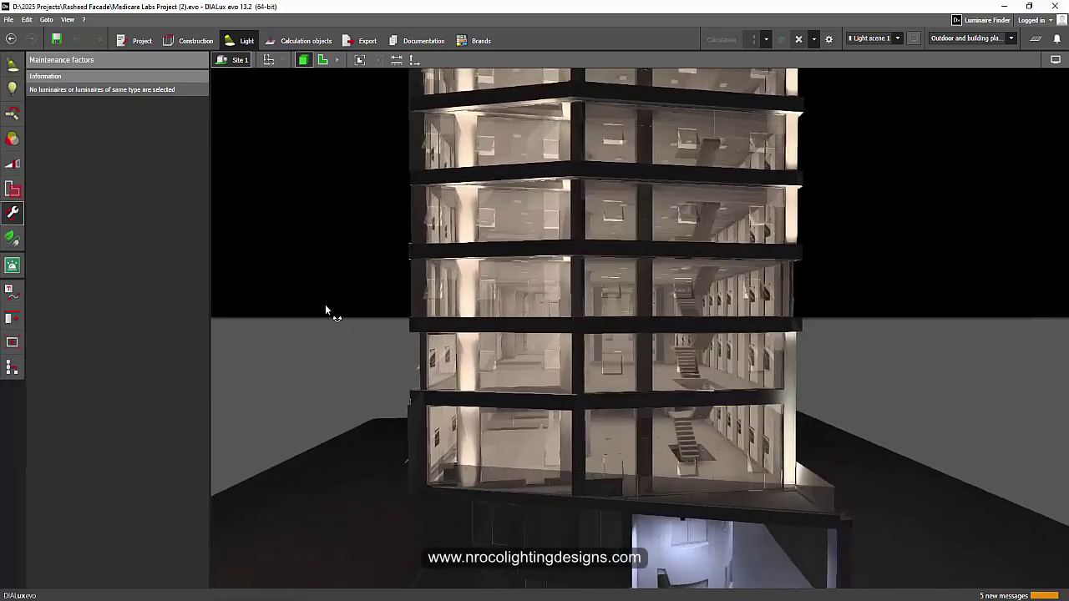
click(14, 166)
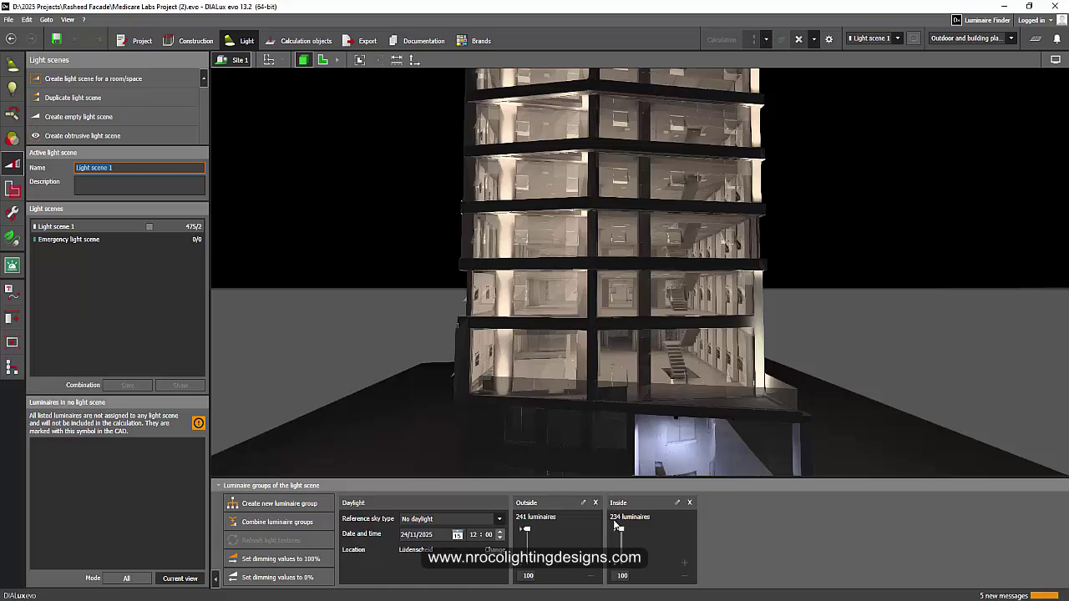
drag(589, 313, 437, 280)
scroll(546, 273, up, 6)
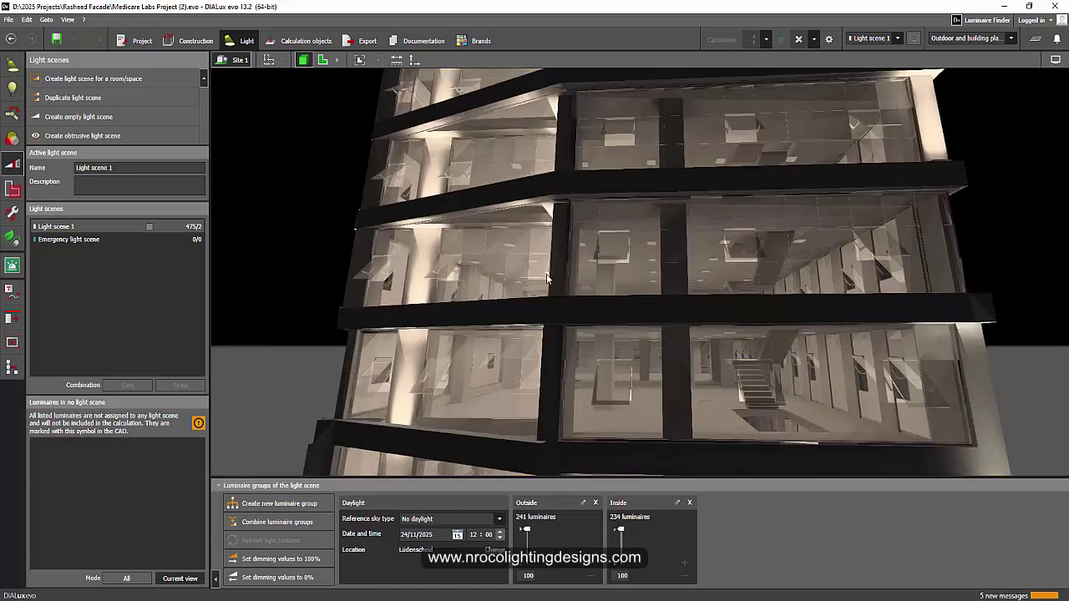
right_drag(577, 270, 547, 275)
scroll(546, 273, down, 8)
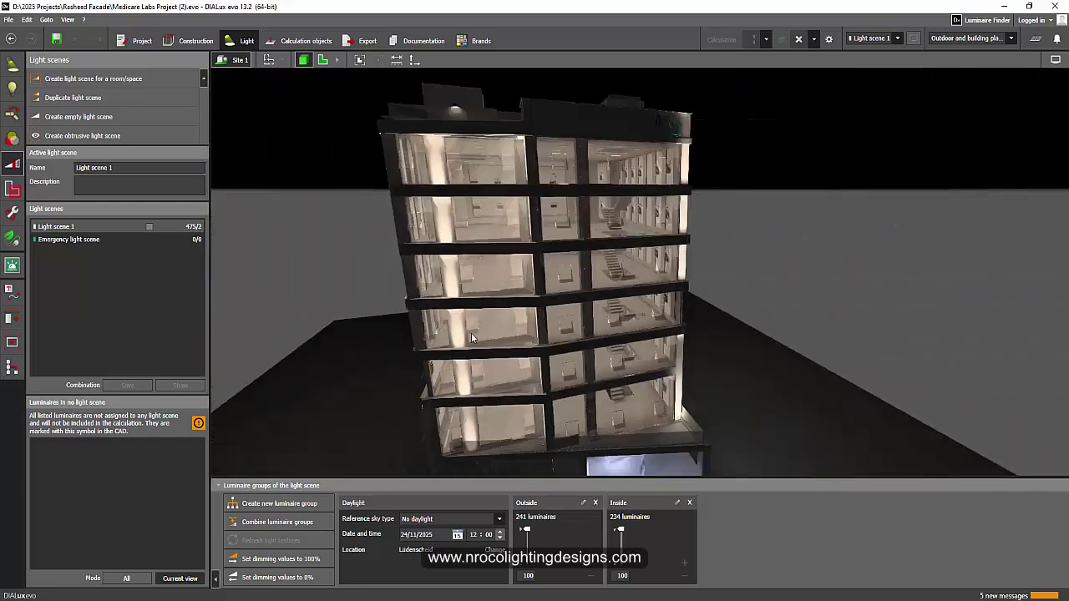
- Move around the building to the entrance forecourt and inspect the lighting of the planters and parked vehicle area
right_drag(781, 279, 624, 292)
scroll(663, 285, down, 3)
scroll(625, 292, down, 3)
drag(625, 292, 714, 334)
scroll(715, 334, up, 5)
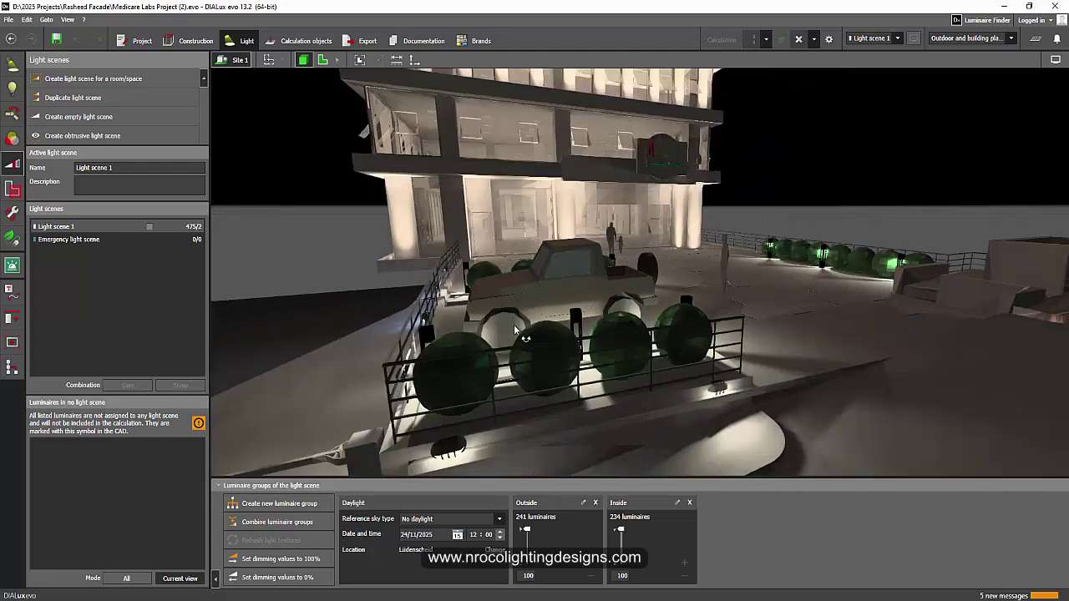
right_drag(514, 328, 629, 406)
middle_drag(630, 406, 634, 278)
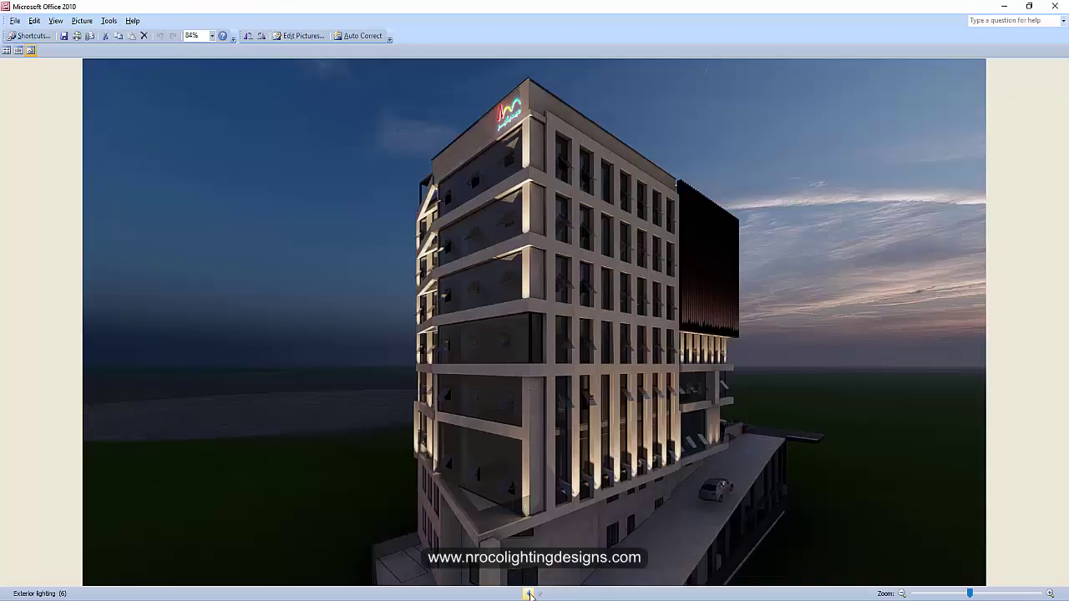
- Switch to the picture viewer and go back through the exterior lighting renders to the first image
click(530, 594)
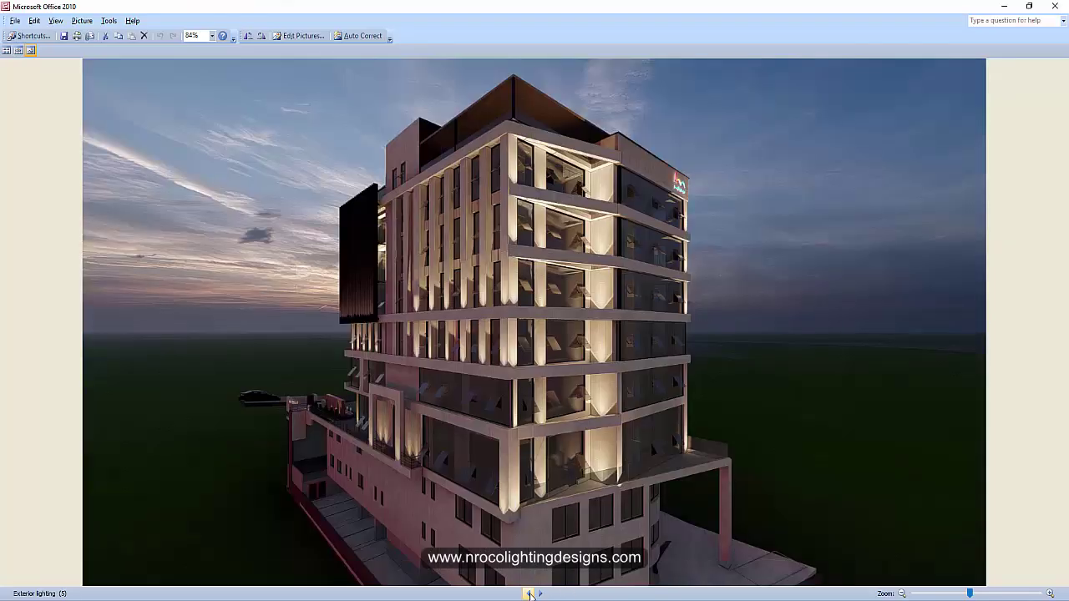
click(529, 593)
click(529, 594)
click(529, 594)
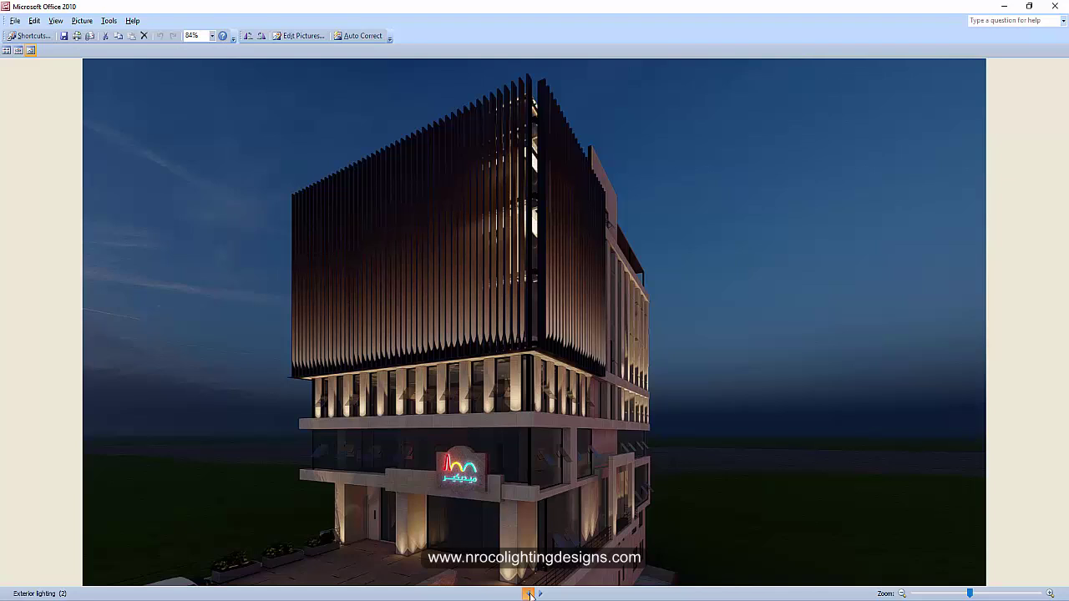
click(529, 594)
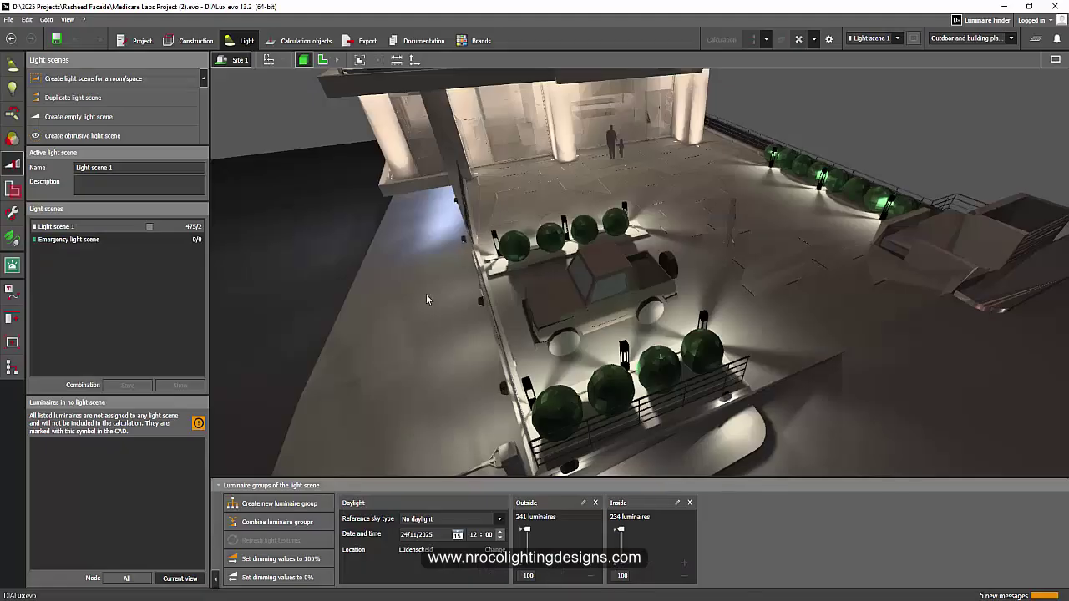
- Return to DIALux evo and examine the planter and ground lighting across the entrance forecourt from several angles
right_drag(426, 294, 564, 288)
drag(564, 288, 512, 341)
right_drag(512, 340, 558, 279)
scroll(568, 257, up, 3)
scroll(547, 308, down, 3)
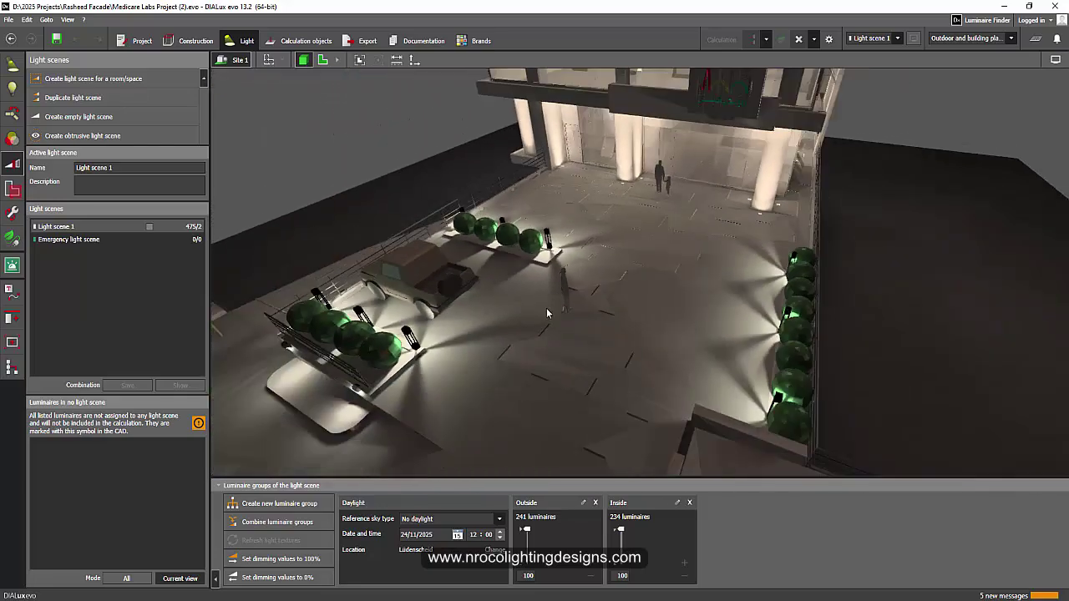
middle_drag(546, 307, 603, 307)
scroll(508, 342, up, 3)
scroll(529, 363, down, 3)
drag(530, 364, 580, 333)
scroll(593, 371, up, 3)
scroll(593, 372, down, 3)
scroll(604, 302, up, 2)
scroll(695, 345, down, 3)
- Inspect the forecourt's edge wall luminaires, the side ramp lighting and the lit columns around the building corner
drag(695, 345, 665, 331)
scroll(722, 387, up, 3)
middle_drag(722, 387, 733, 422)
right_drag(669, 327, 697, 324)
scroll(694, 320, down, 2)
drag(694, 324, 628, 332)
drag(656, 335, 704, 357)
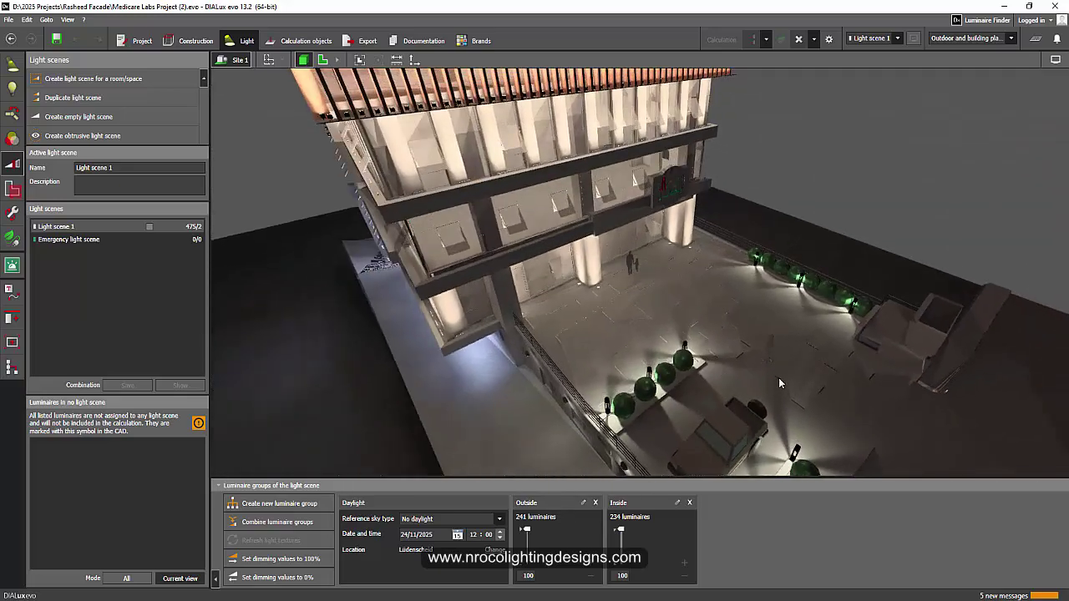
scroll(778, 376, up, 3)
middle_drag(765, 363, 728, 362)
drag(735, 368, 591, 202)
scroll(683, 377, down, 2)
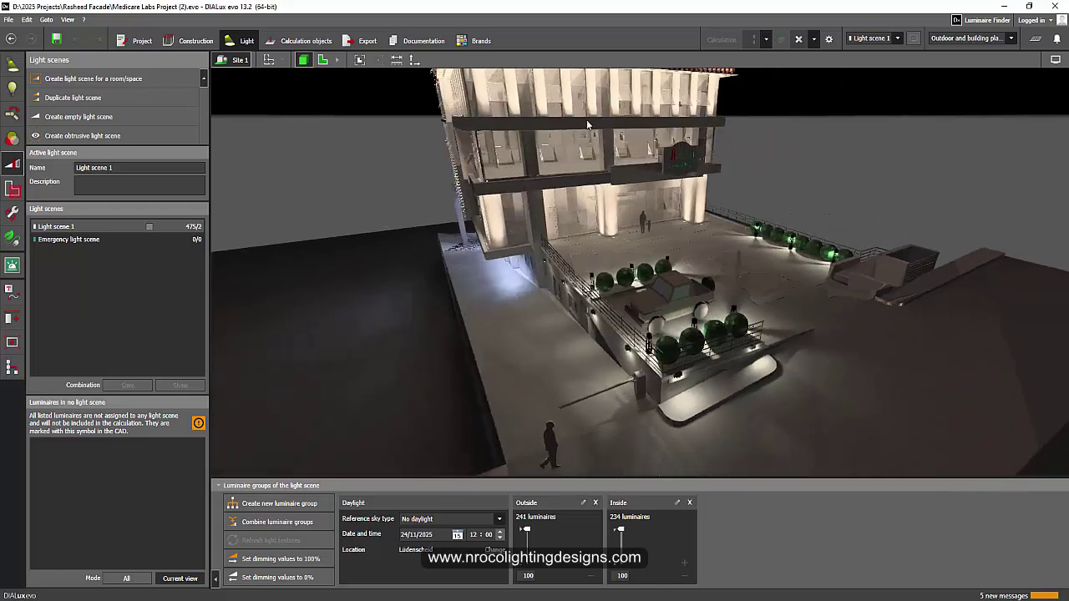
drag(504, 180, 552, 238)
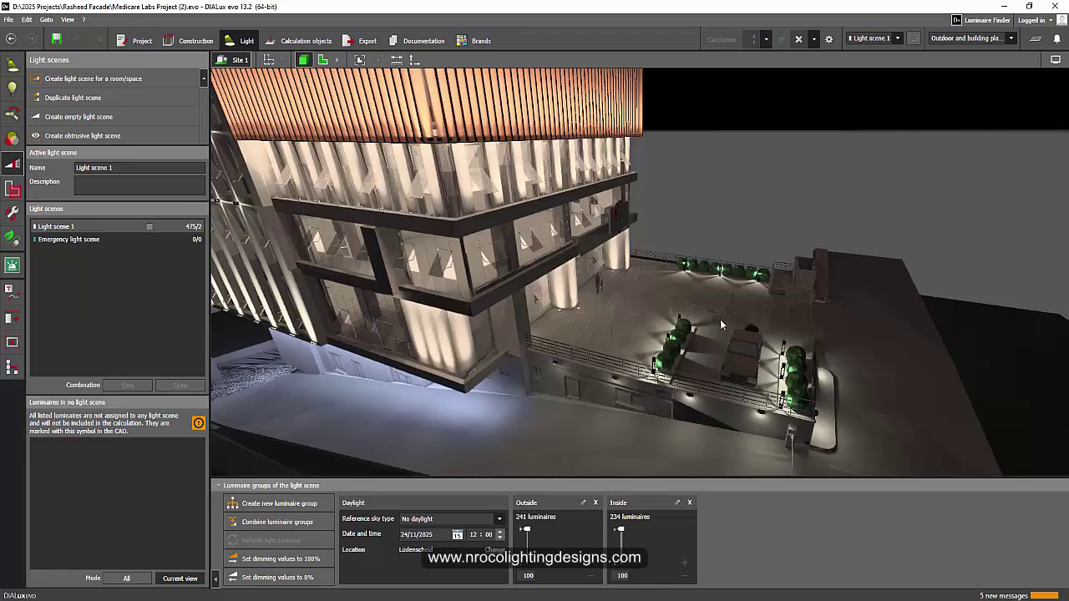
drag(721, 324, 622, 370)
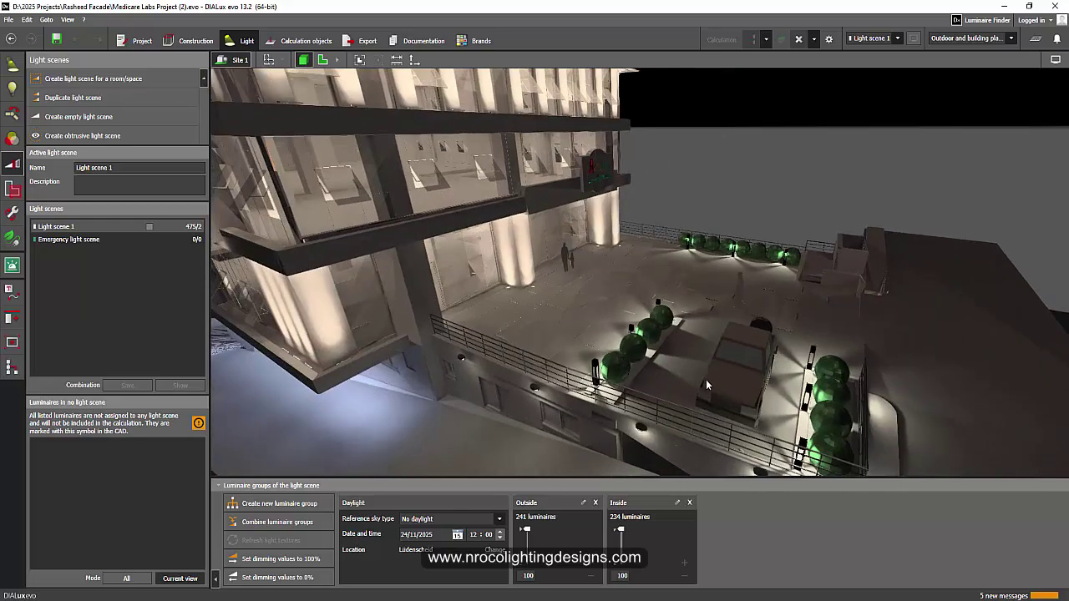
drag(705, 379, 720, 357)
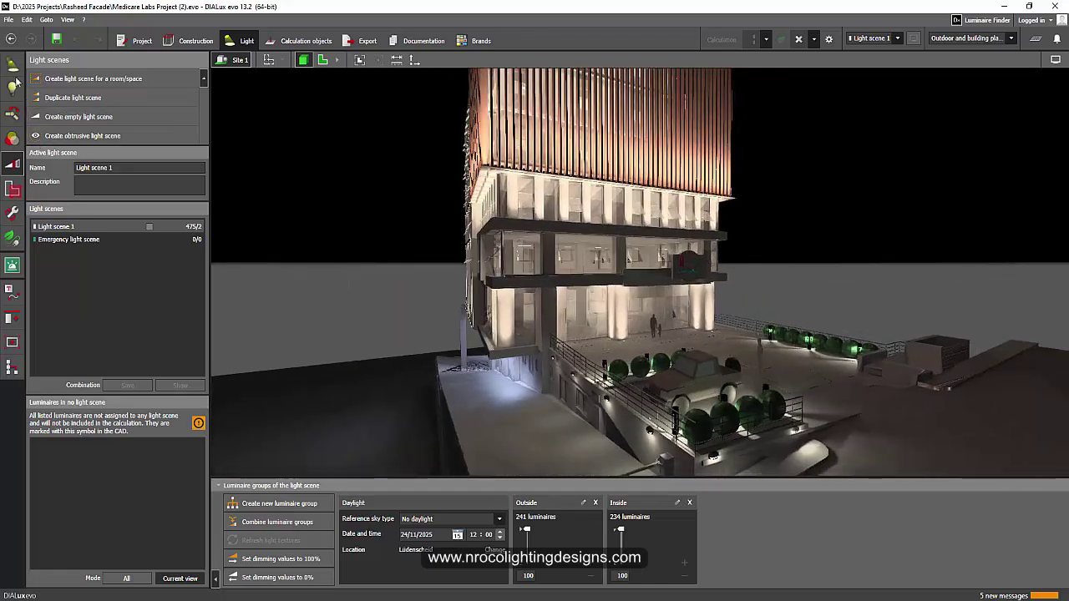
- Return to the luminaire settings and examine the uplit columns at the main entrance close up and from the forecourt
click(12, 67)
drag(396, 220, 655, 386)
drag(618, 465, 681, 531)
scroll(613, 369, up, 5)
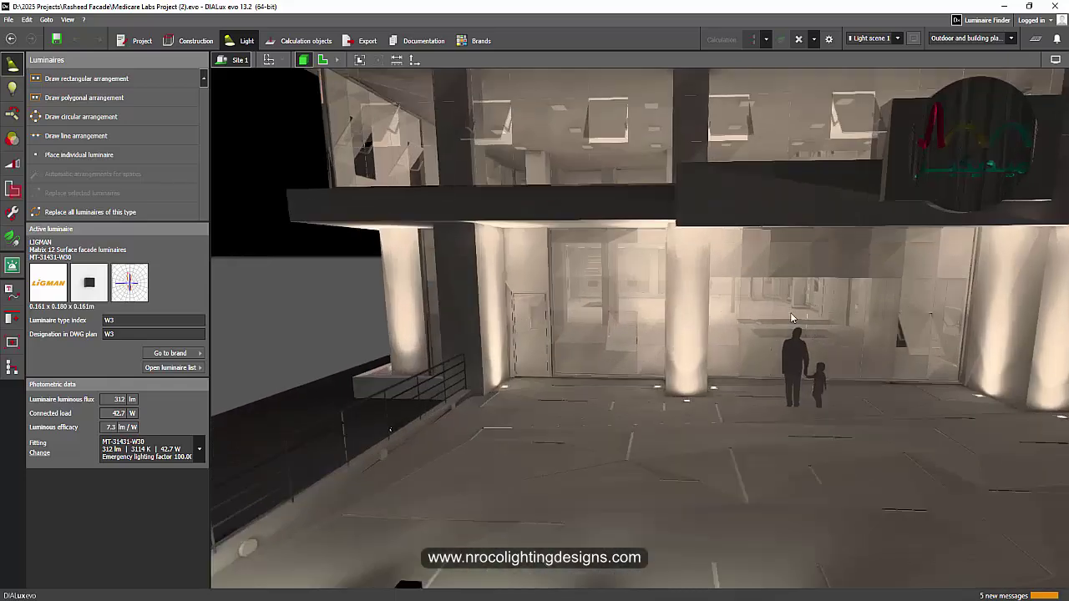
scroll(819, 428, down, 10)
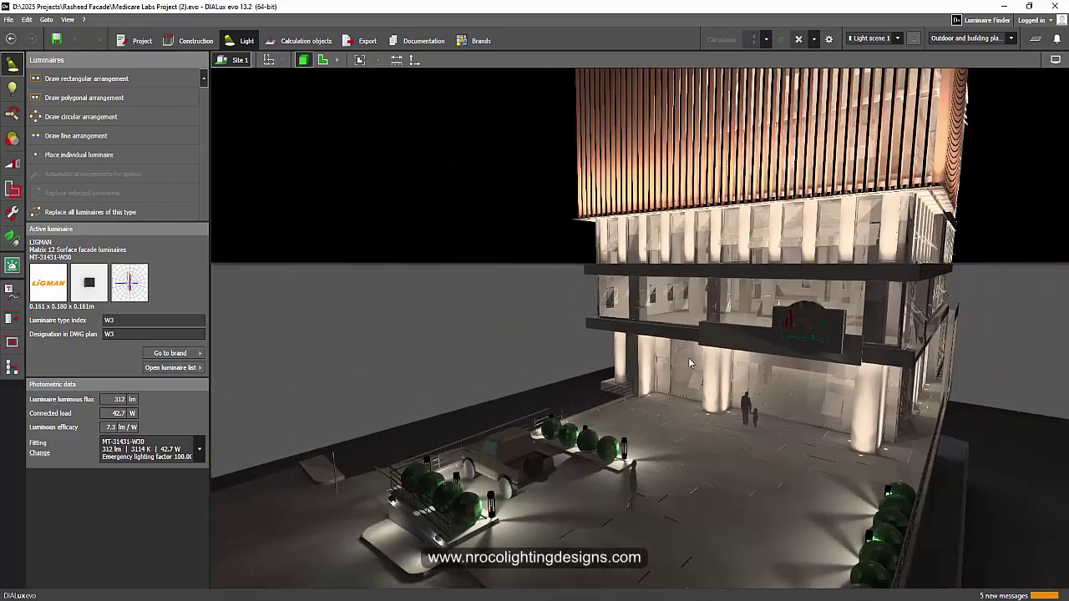
- Examine the overall facade lighting from the building corner where the louvred screen meets the windowed facade
drag(689, 358, 767, 403)
scroll(583, 375, down, 4)
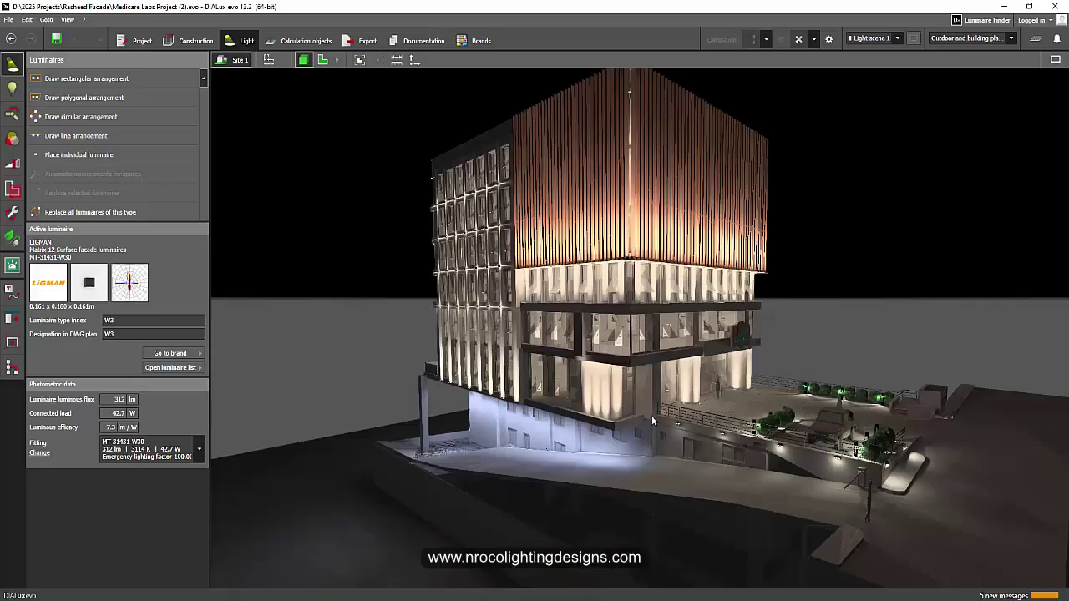
drag(651, 415, 727, 338)
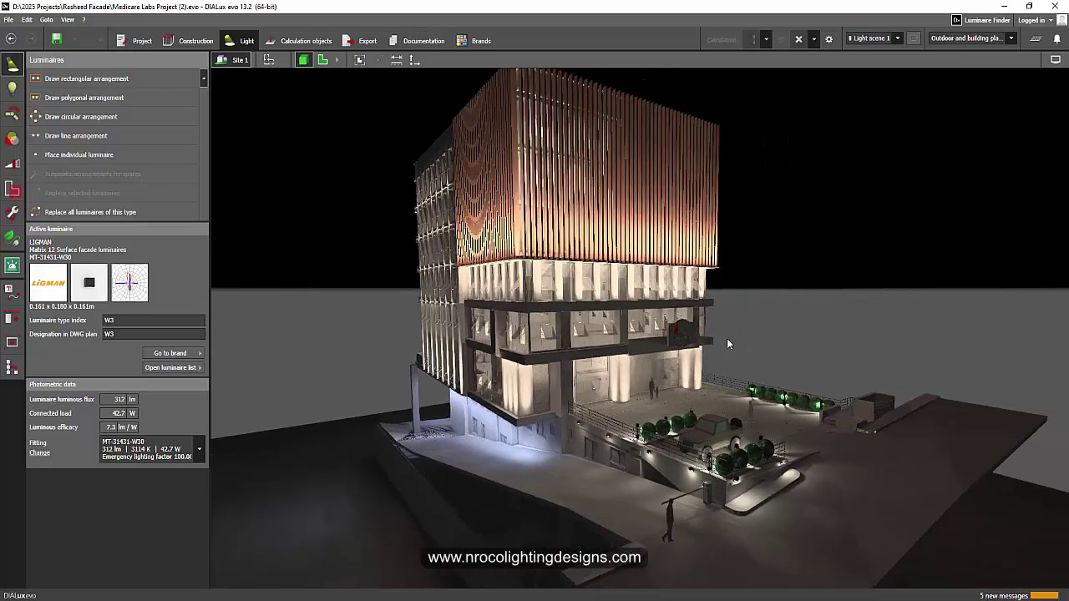
drag(540, 292, 819, 351)
drag(877, 386, 932, 386)
right_drag(634, 334, 483, 328)
drag(448, 305, 606, 355)
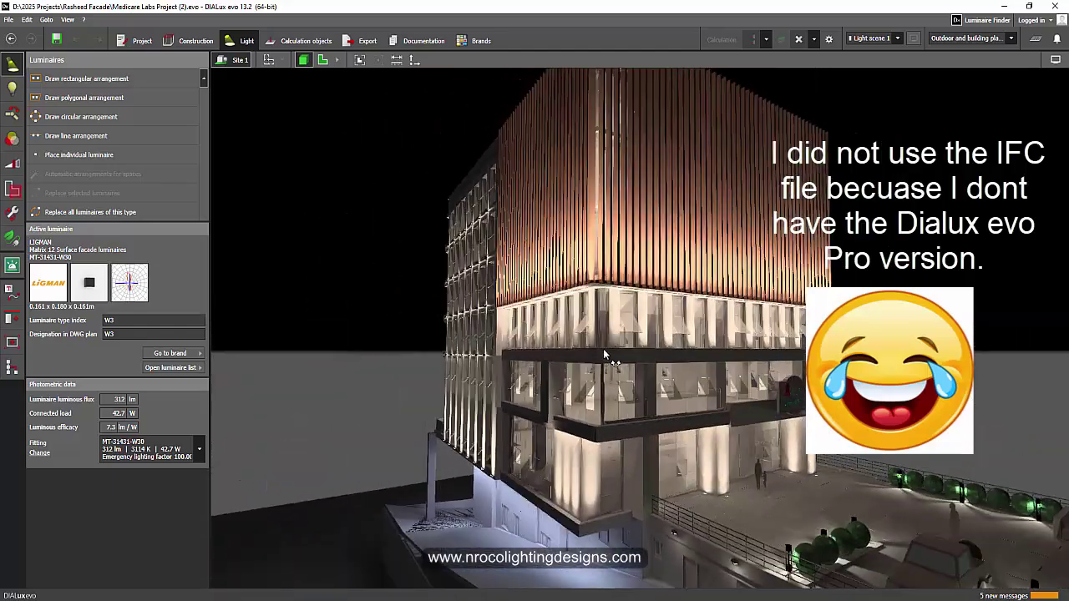
- Inspect the lit window band and signage below the louvred screen on the front facade, close up and at a distance
drag(690, 374, 659, 370)
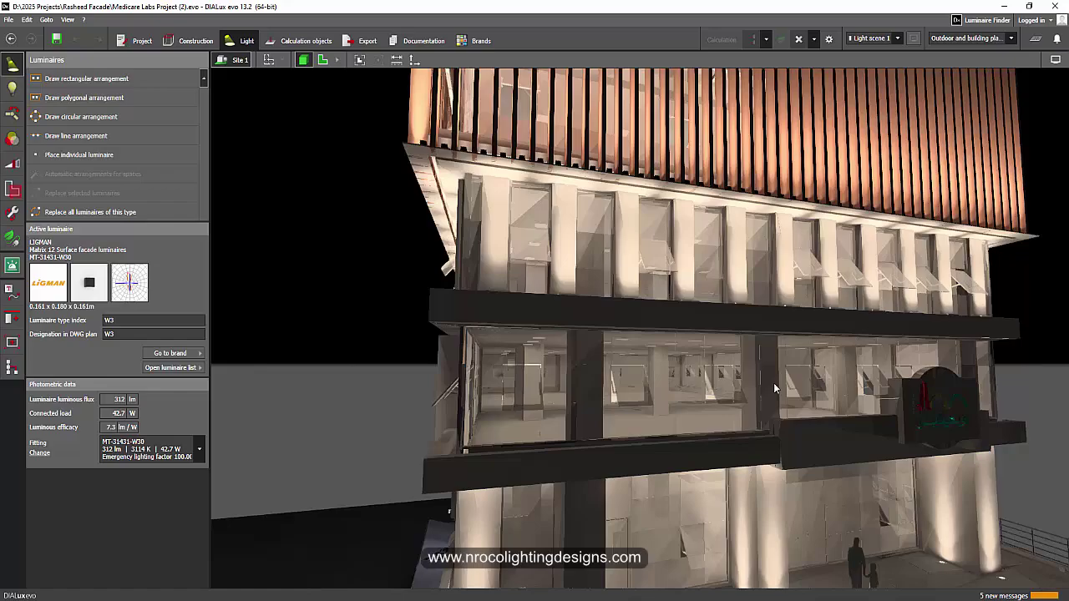
scroll(710, 392, up, 5)
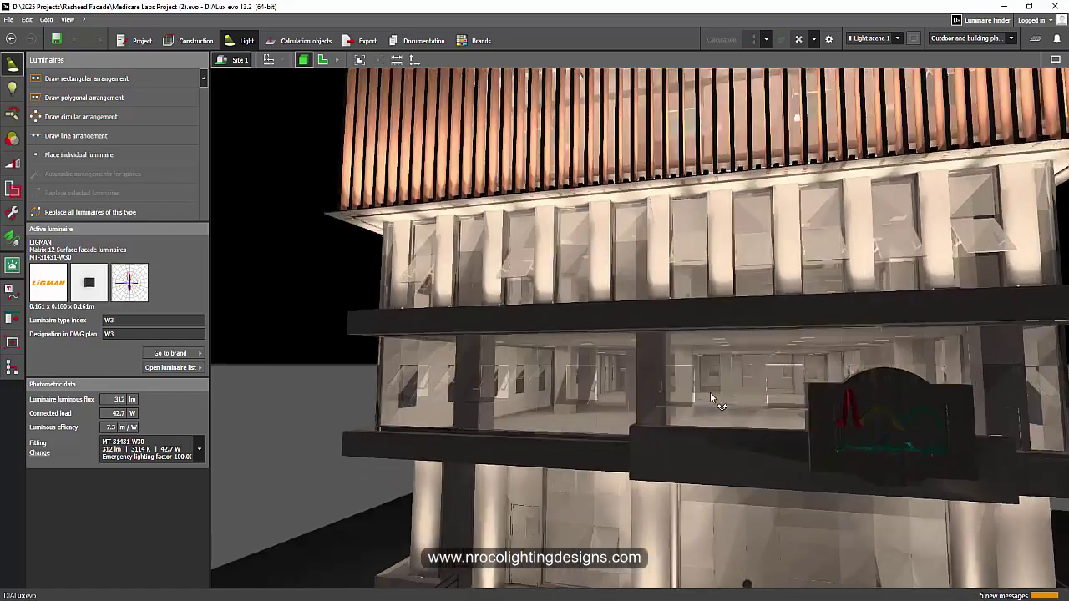
scroll(703, 397, down, 4)
drag(785, 381, 827, 422)
scroll(789, 423, down, 4)
scroll(791, 415, up, 3)
scroll(735, 405, down, 4)
scroll(785, 422, down, 3)
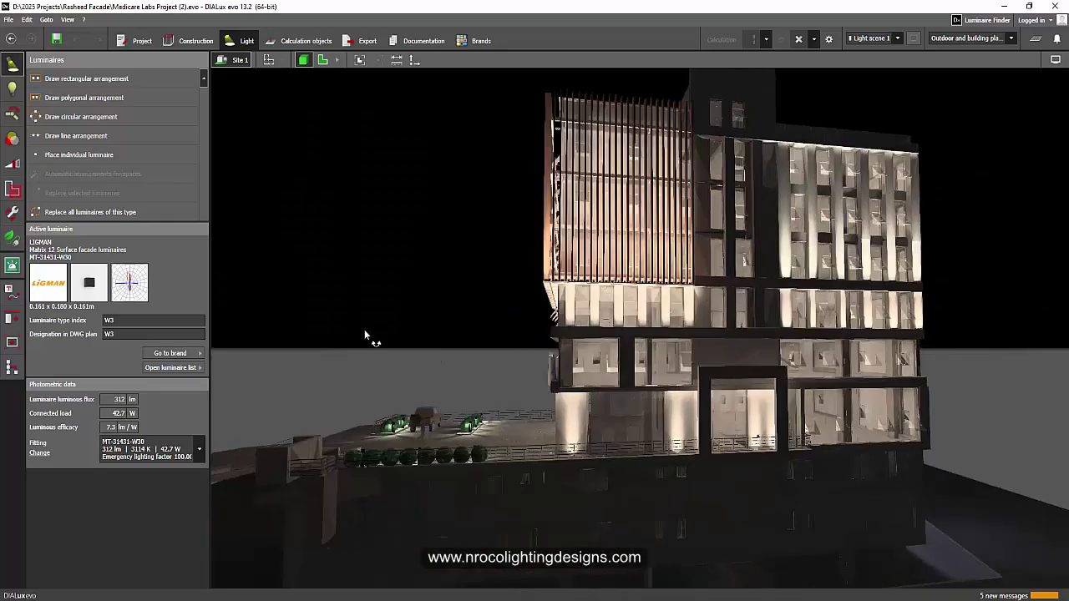
- Orbit the whole building to review the louvred screen, side facades and forecourt lighting together
drag(365, 332, 552, 505)
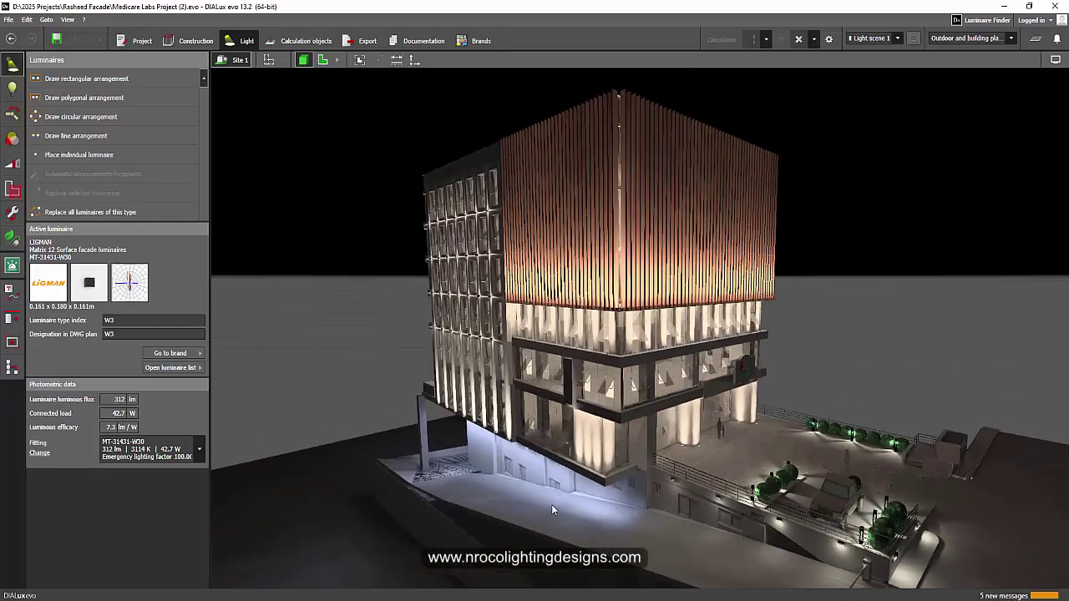
click(501, 567)
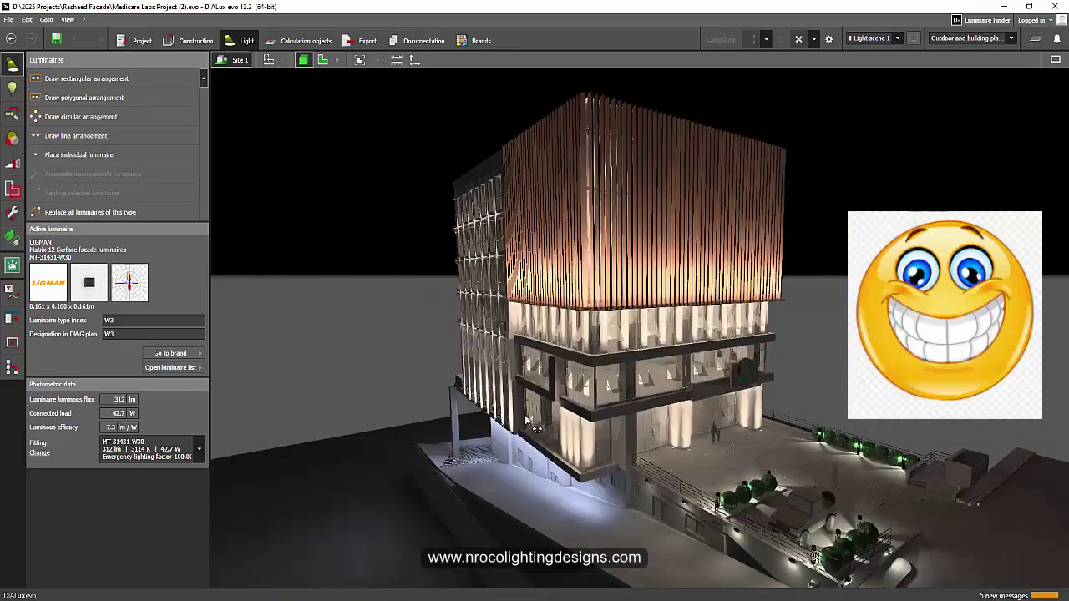
right_drag(531, 399, 669, 378)
scroll(569, 342, up, 3)
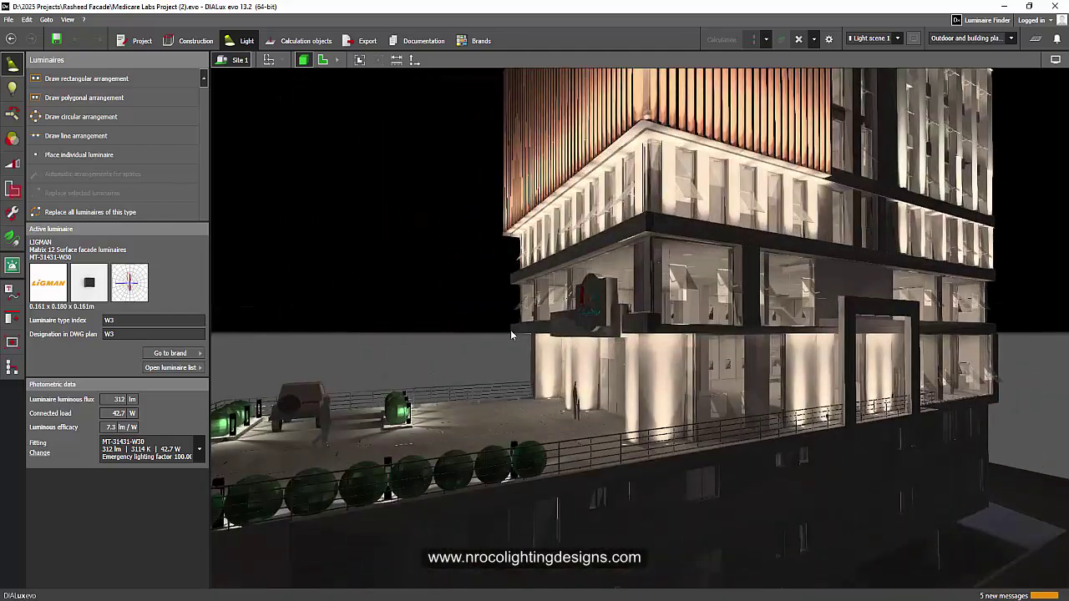
right_drag(511, 329, 666, 368)
scroll(655, 353, down, 3)
scroll(666, 370, down, 2)
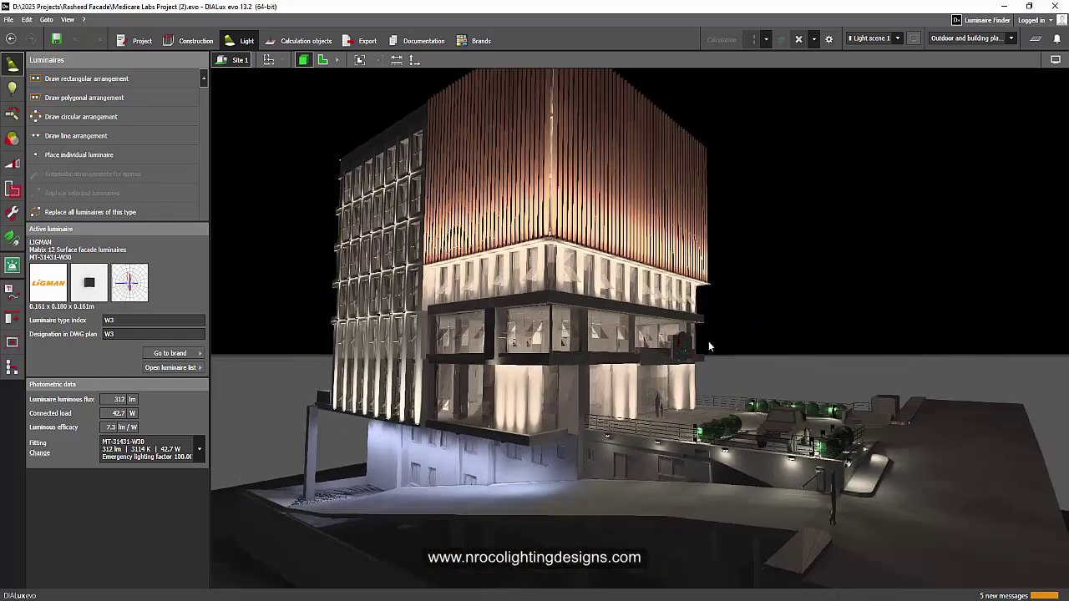